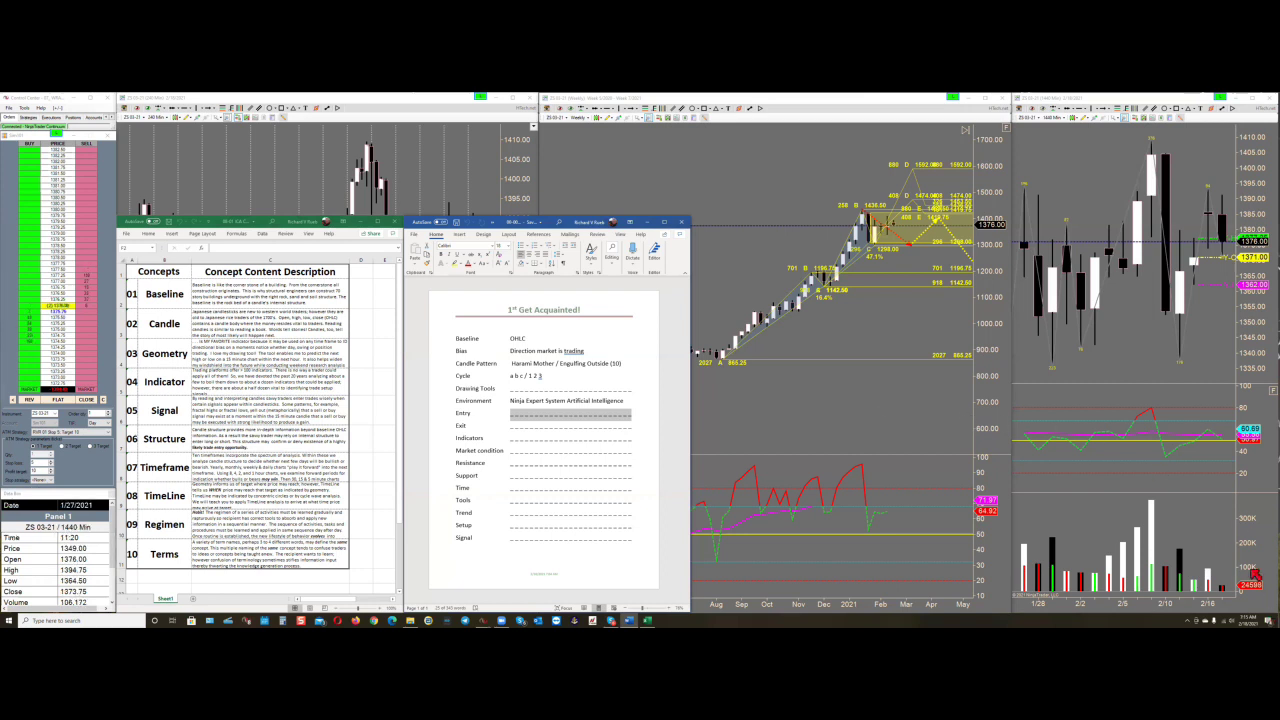
click(632, 419)
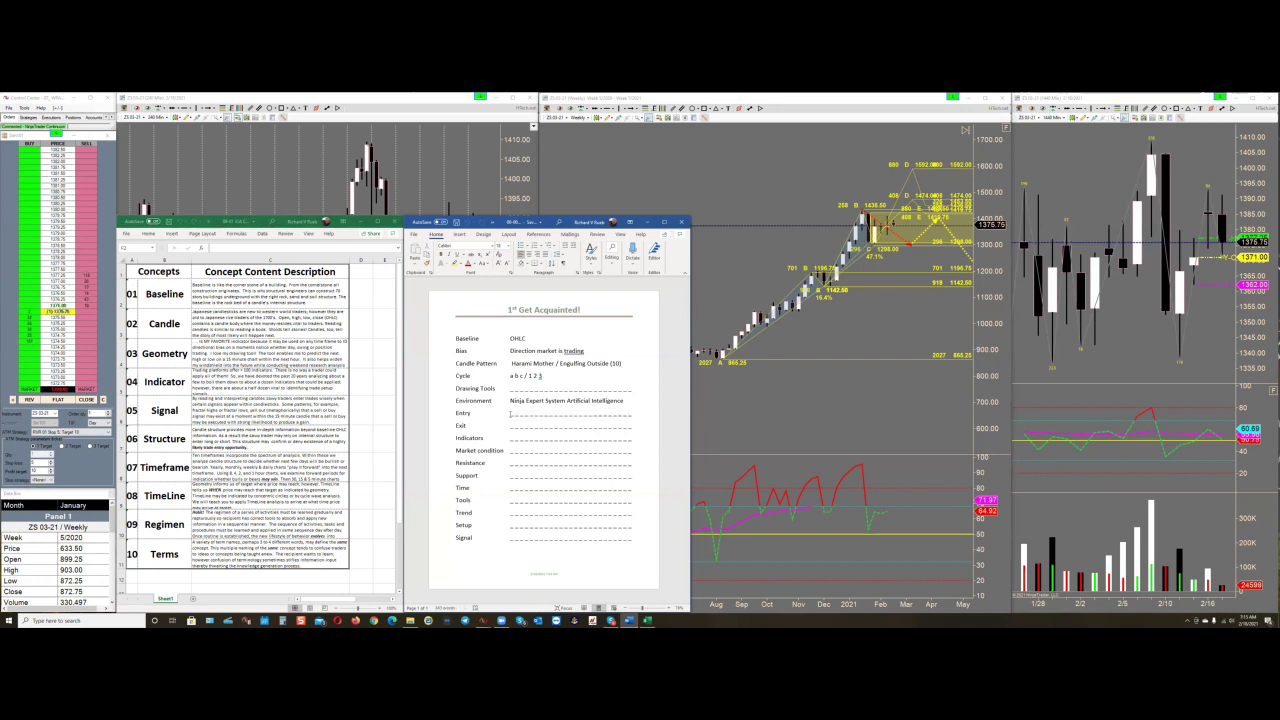
drag(510, 414, 632, 415)
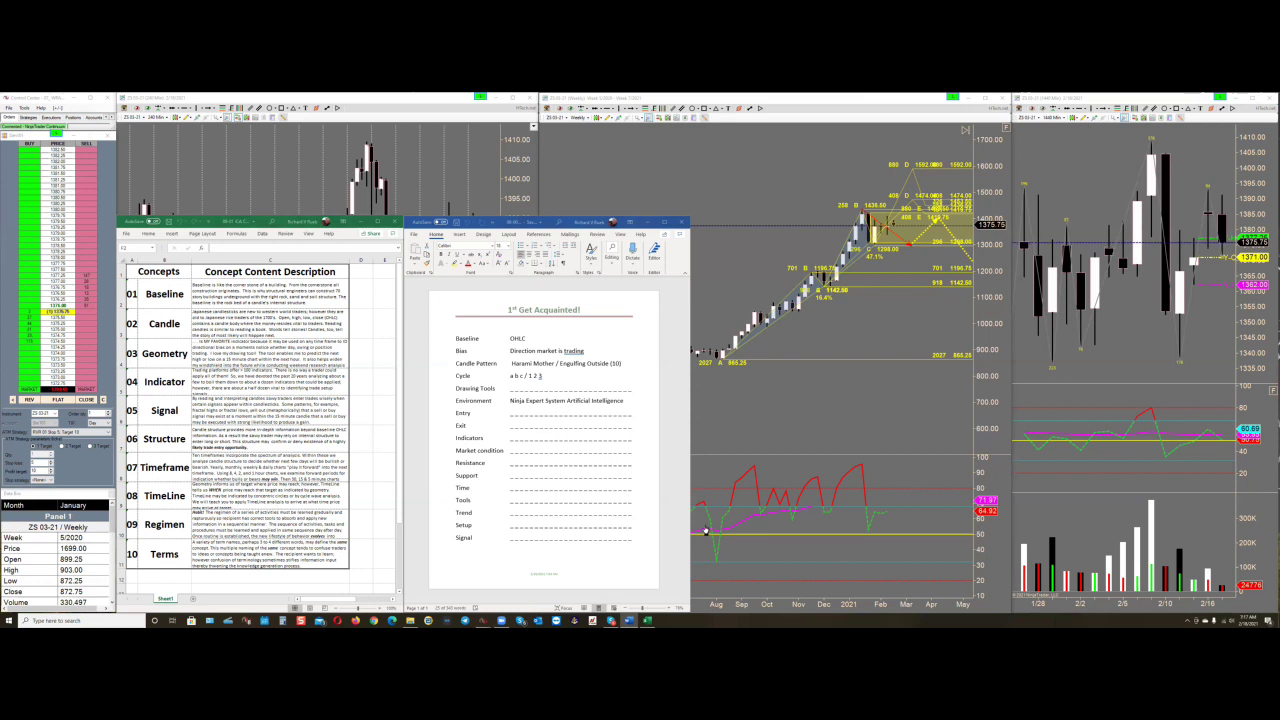
click(526, 400)
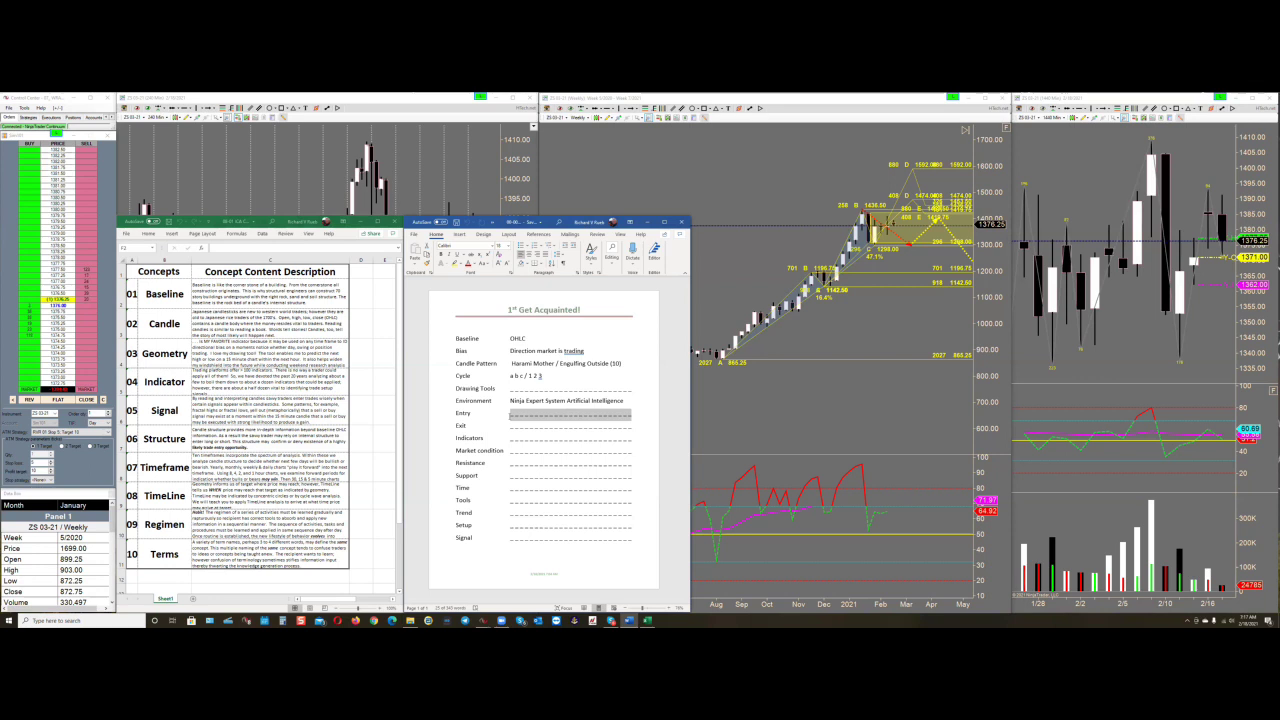
click(510, 413)
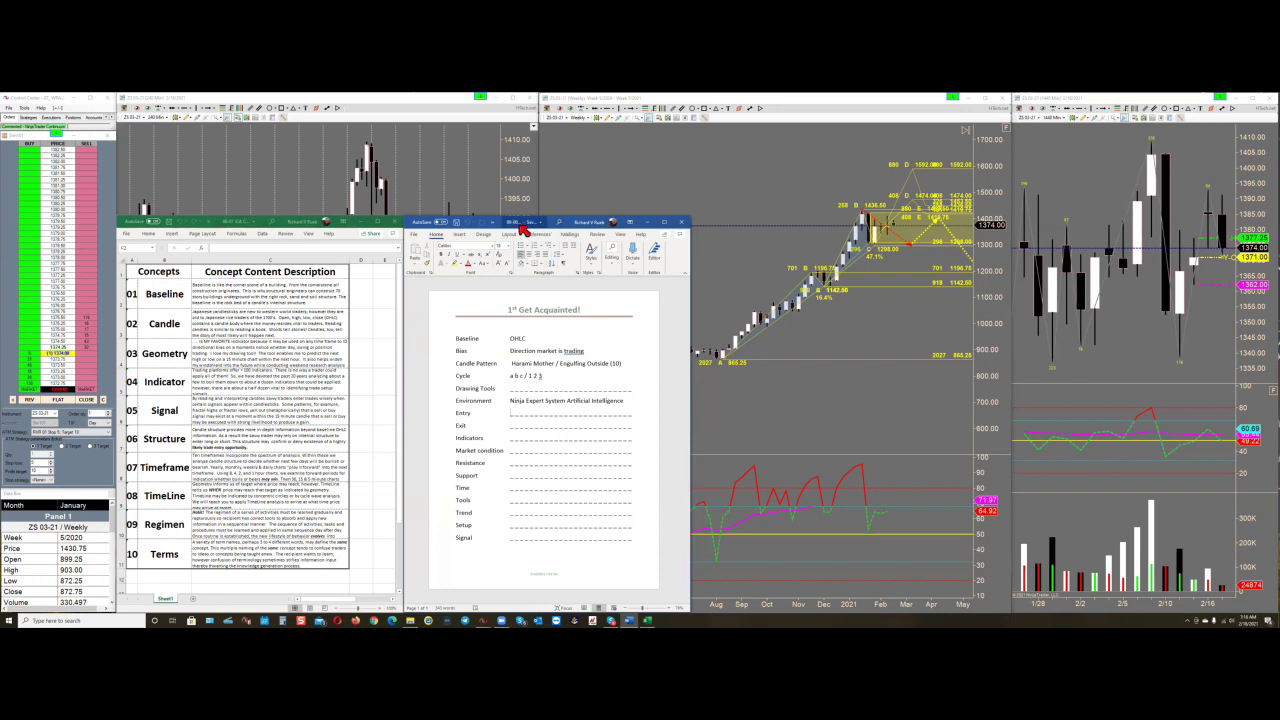
Slide the Word checklist and Excel concepts sheet to the right, then maximize the 240-minute ES chart
drag(523, 230, 879, 208)
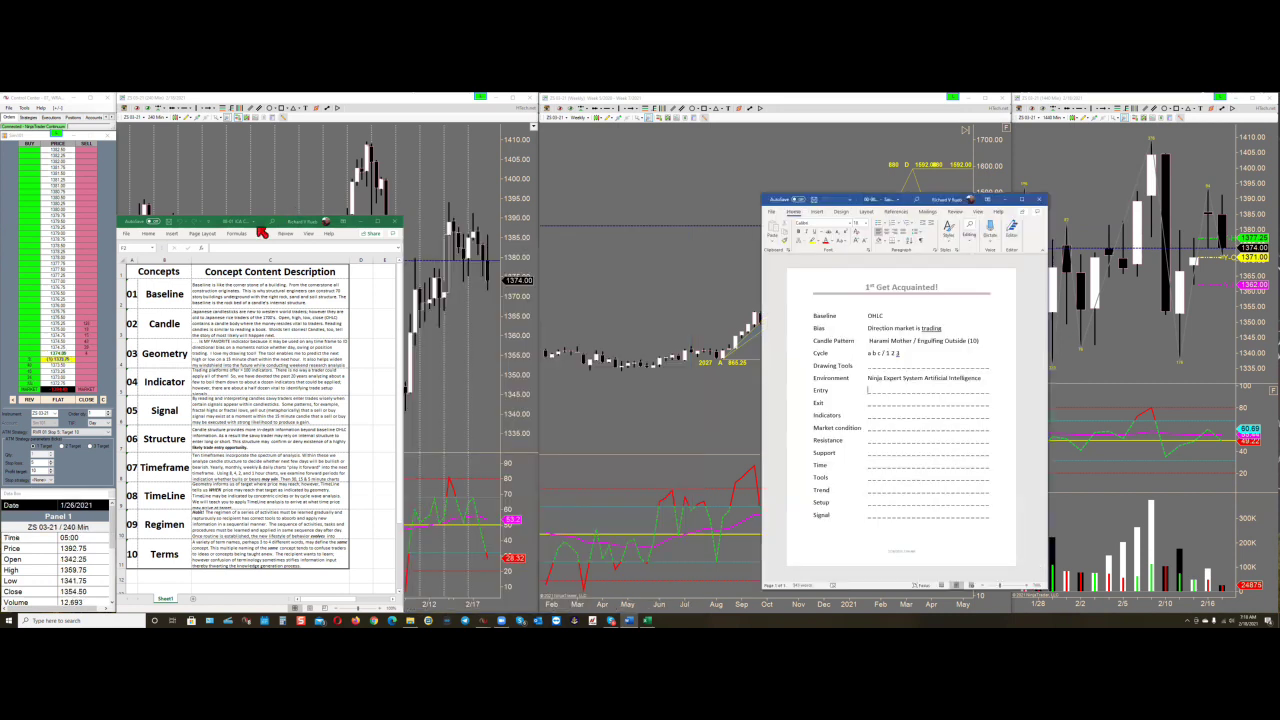
drag(261, 231, 921, 223)
click(947, 207)
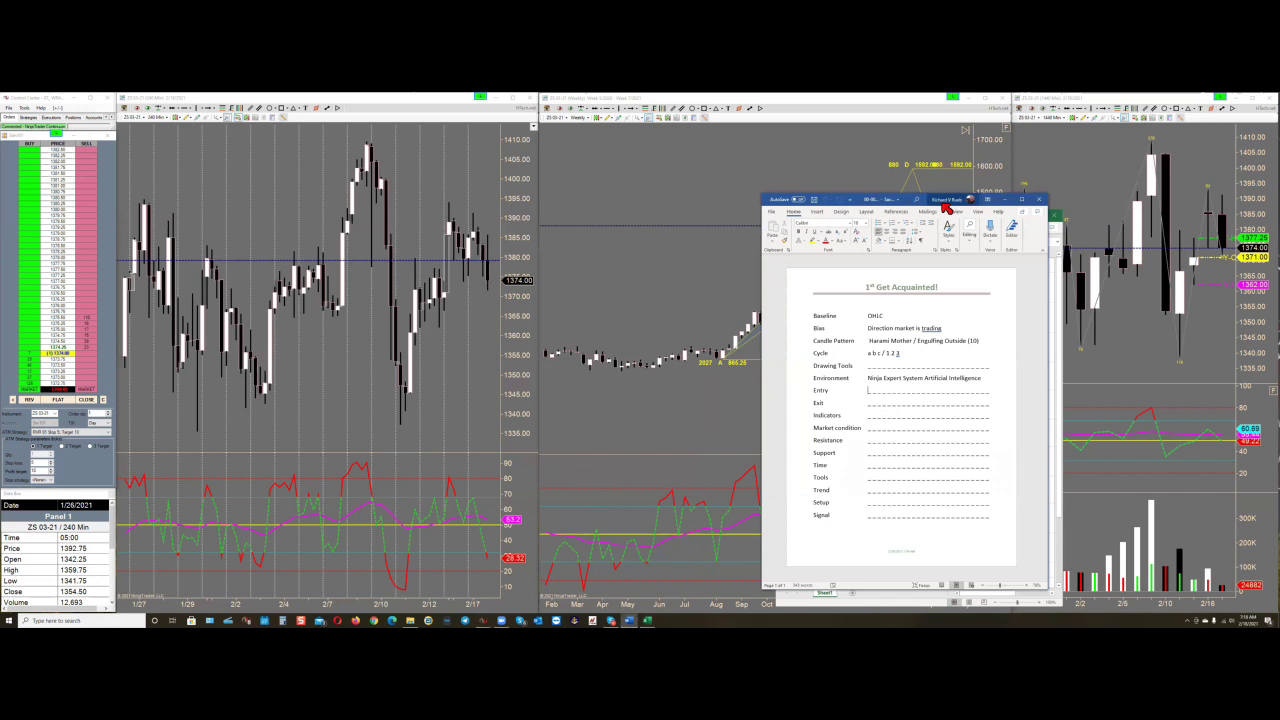
click(929, 220)
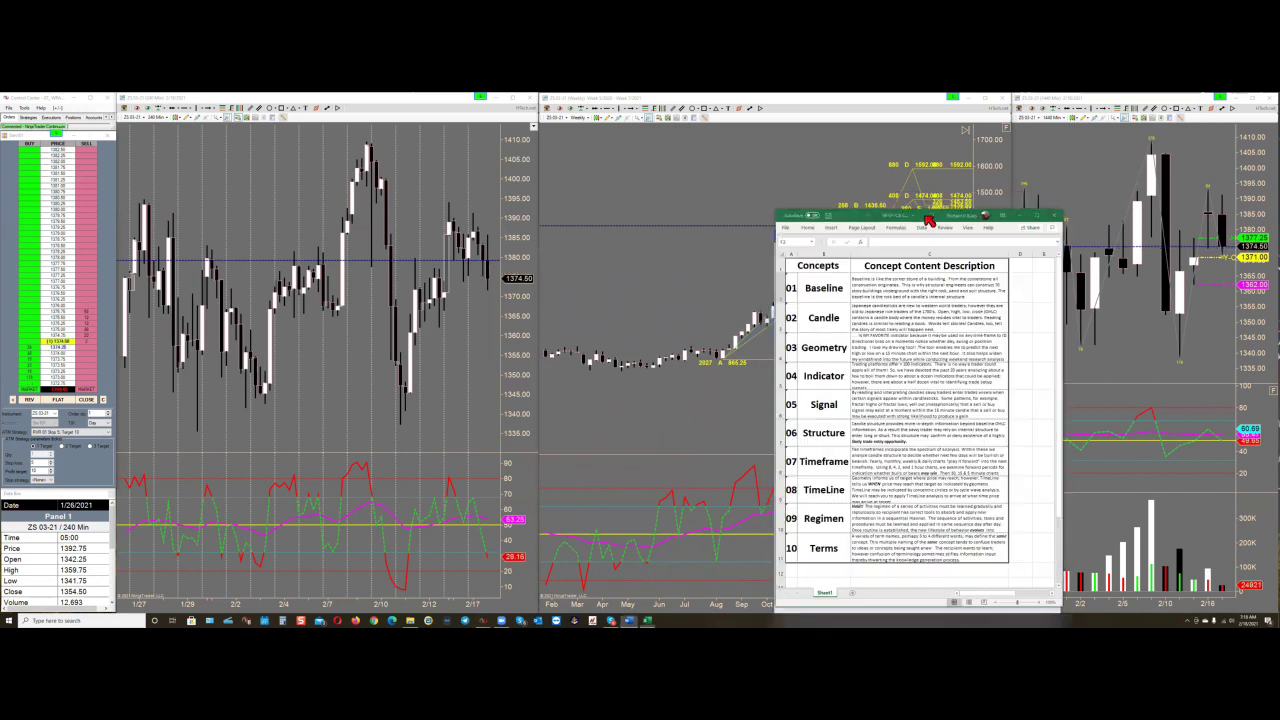
drag(929, 220, 1065, 250)
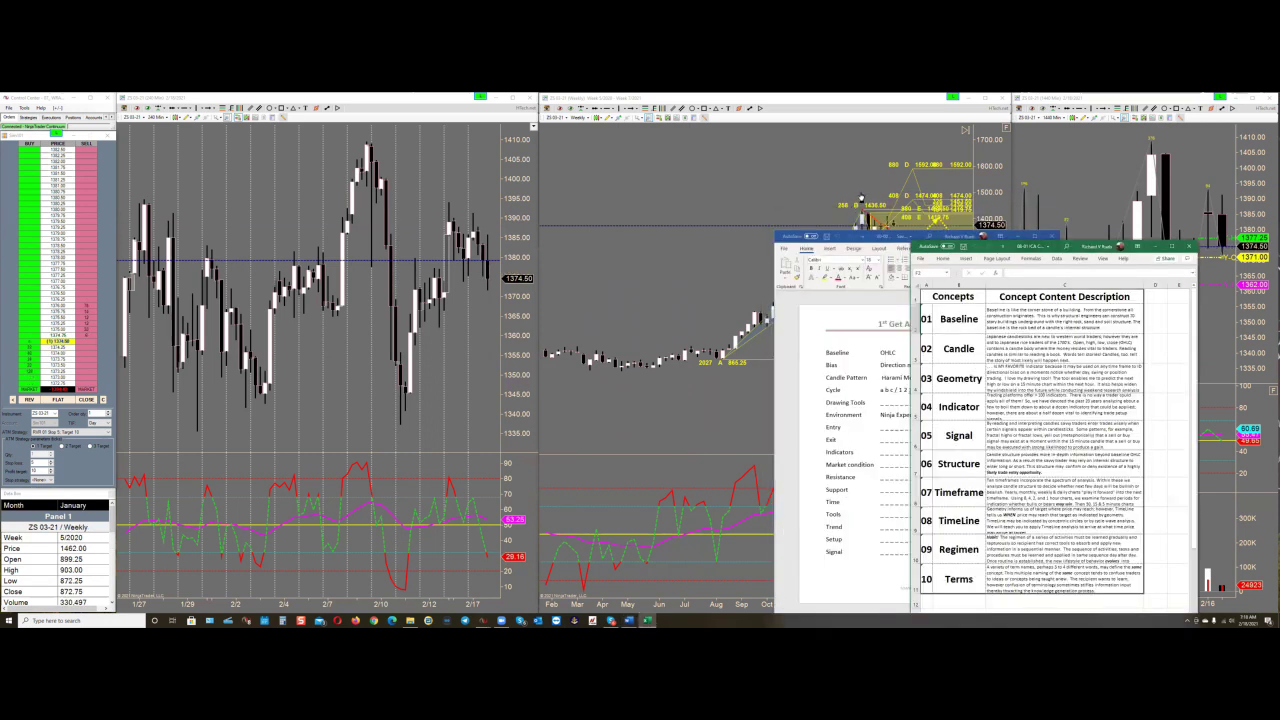
middle_click(860, 197)
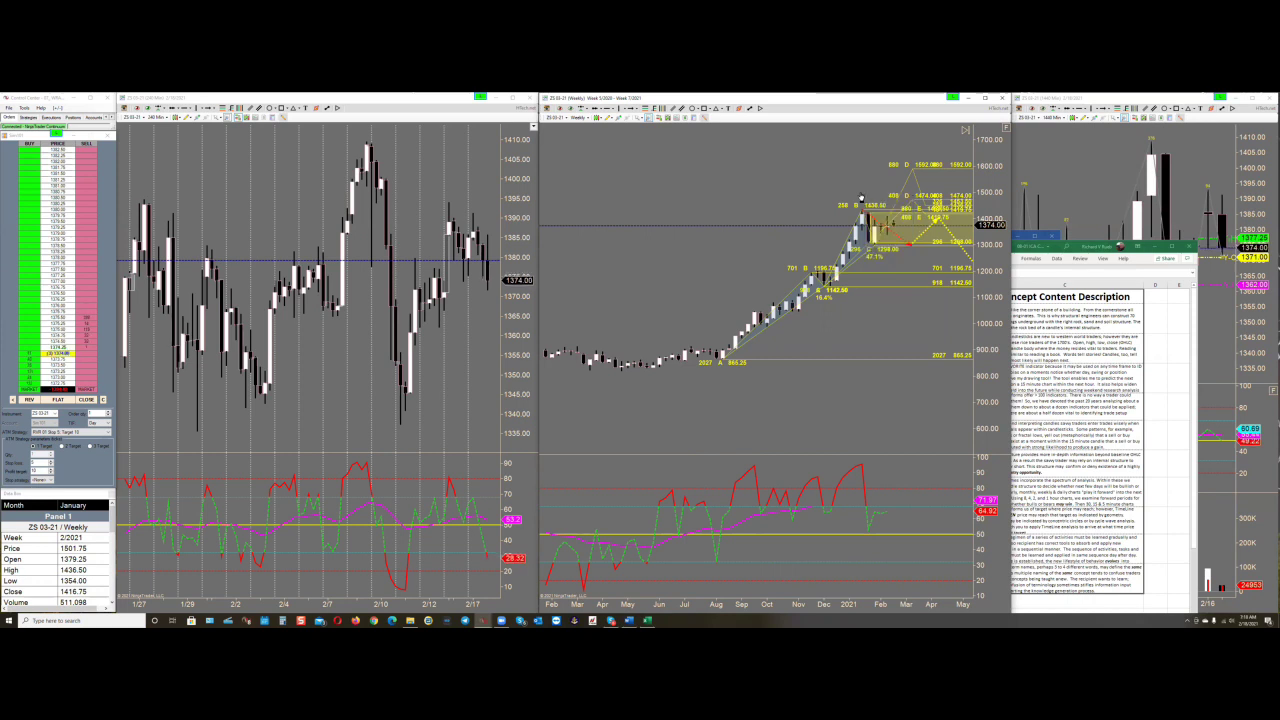
click(514, 98)
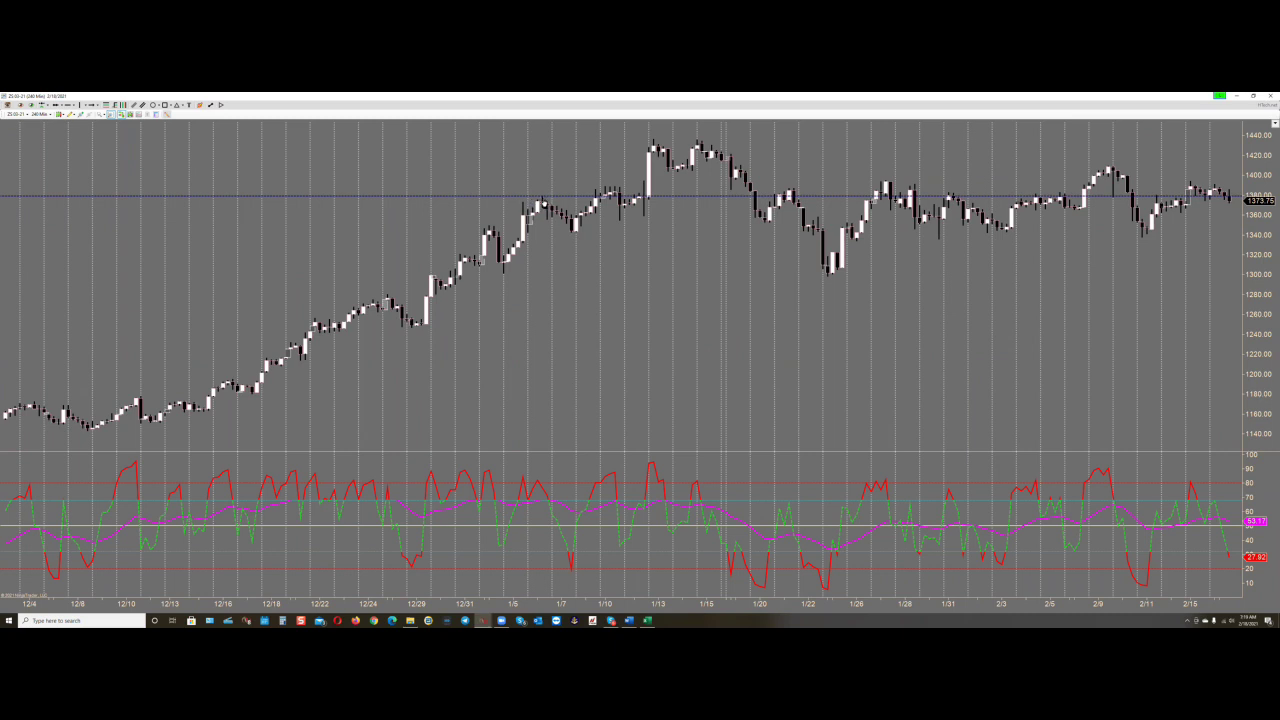
click(1257, 100)
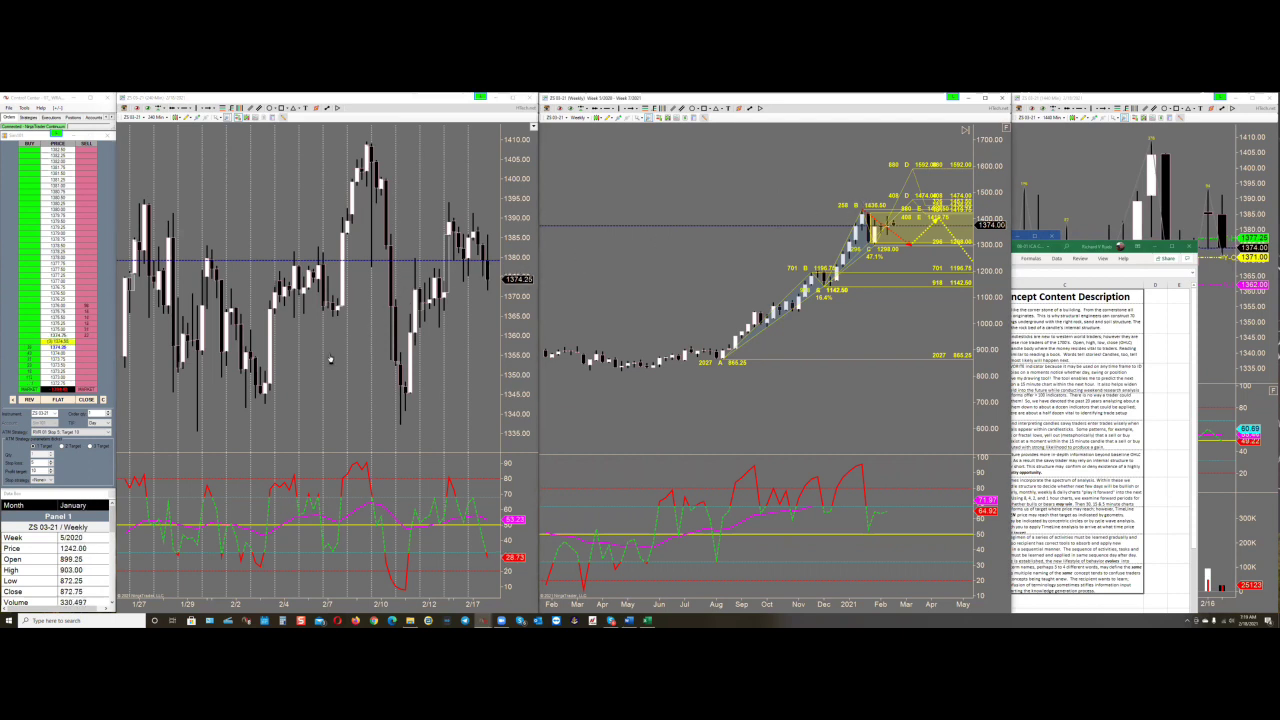
click(513, 97)
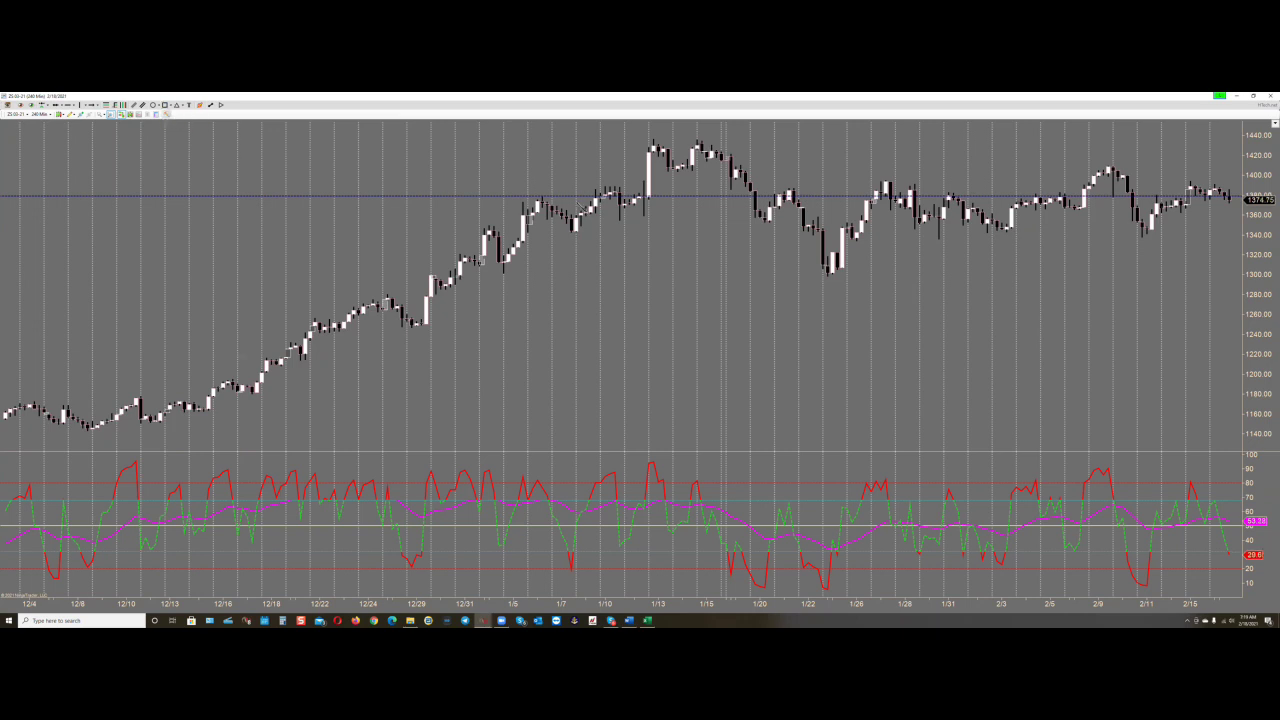
Draw a shaded rectangle around the 1/5–1/12 sideways candles near 1340–1375
drag(541, 197, 648, 238)
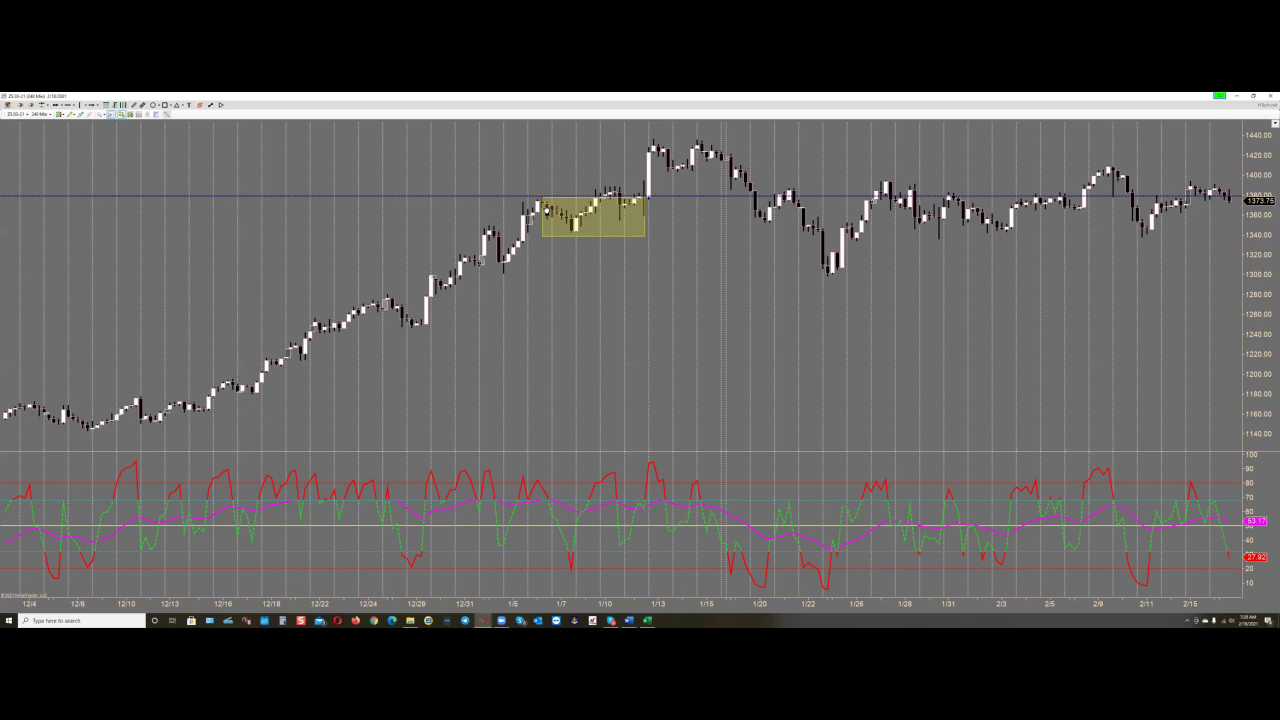
click(1256, 100)
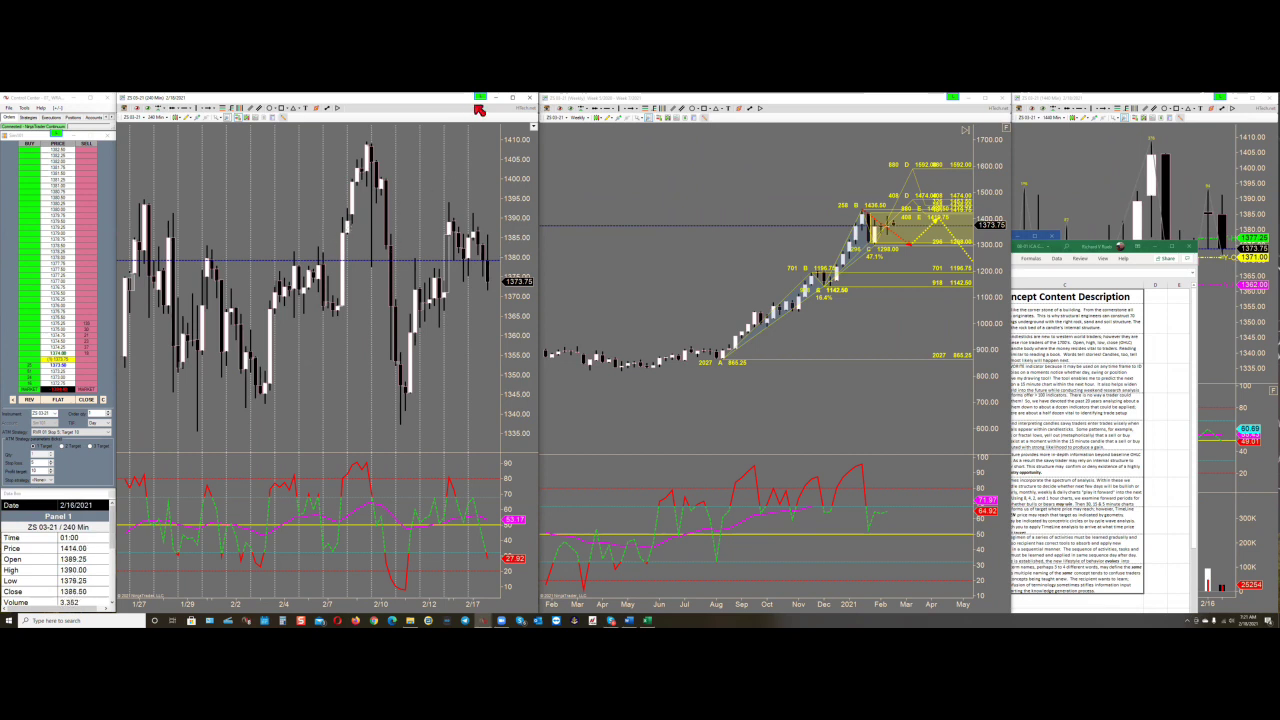
click(512, 97)
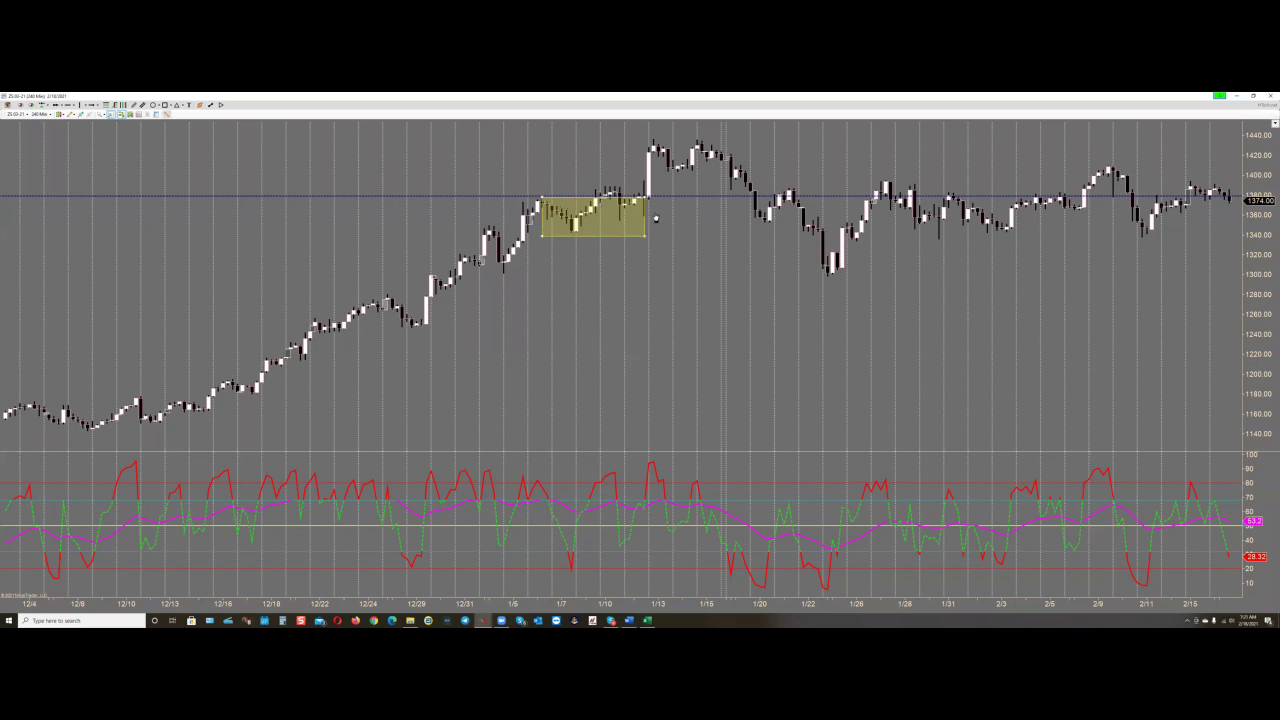
Delete the early-January box and draw boxes over the 1/13–1/22 decline and 1/22–1/29 rebound
key(Delete)
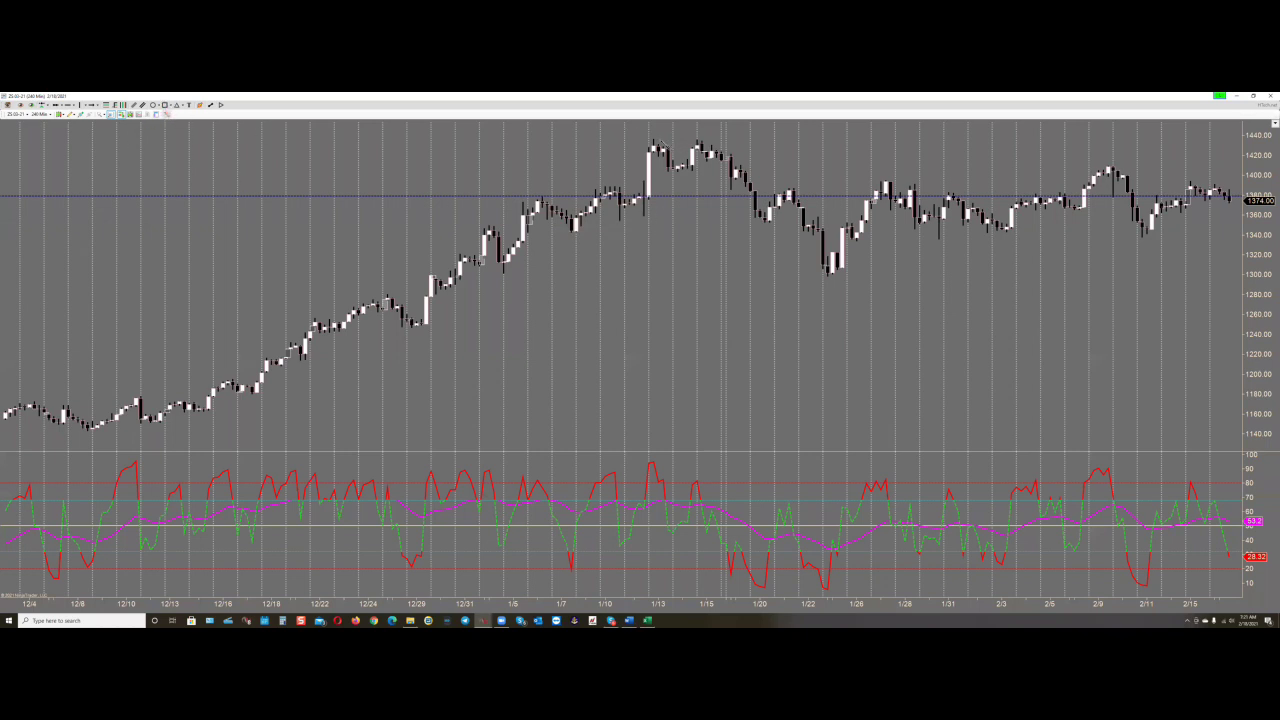
drag(653, 139, 824, 232)
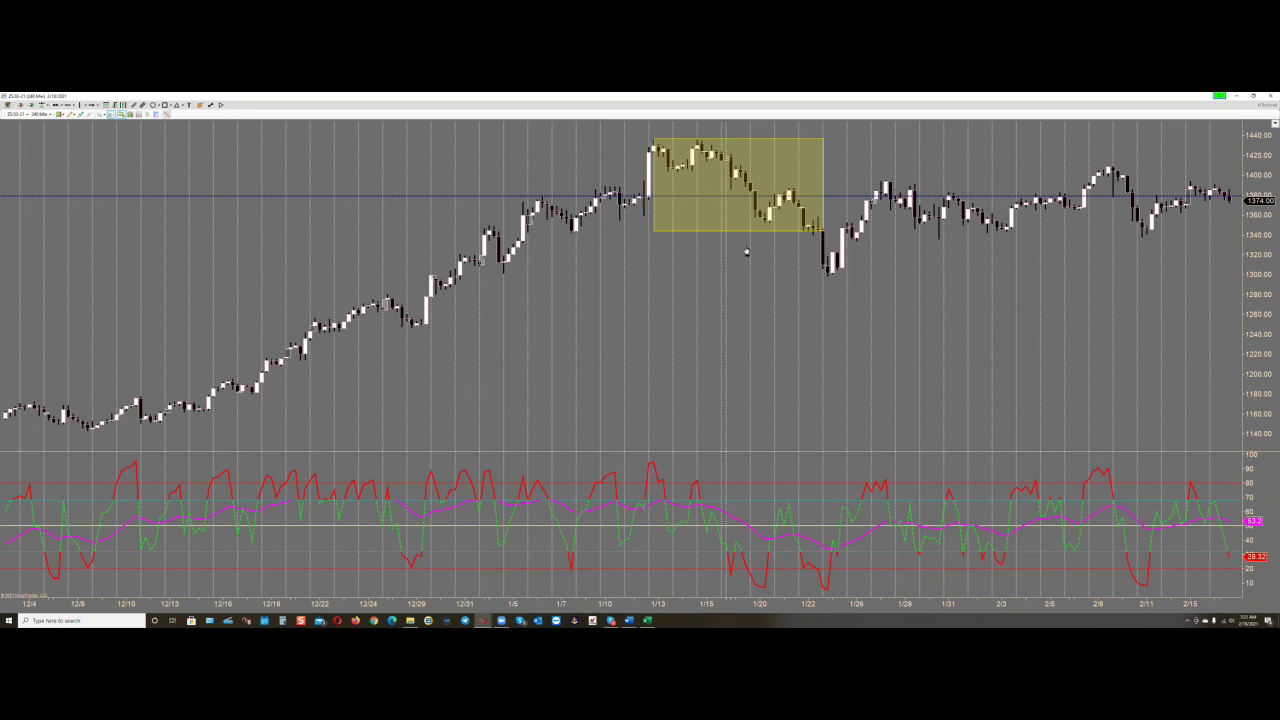
drag(822, 228, 897, 277)
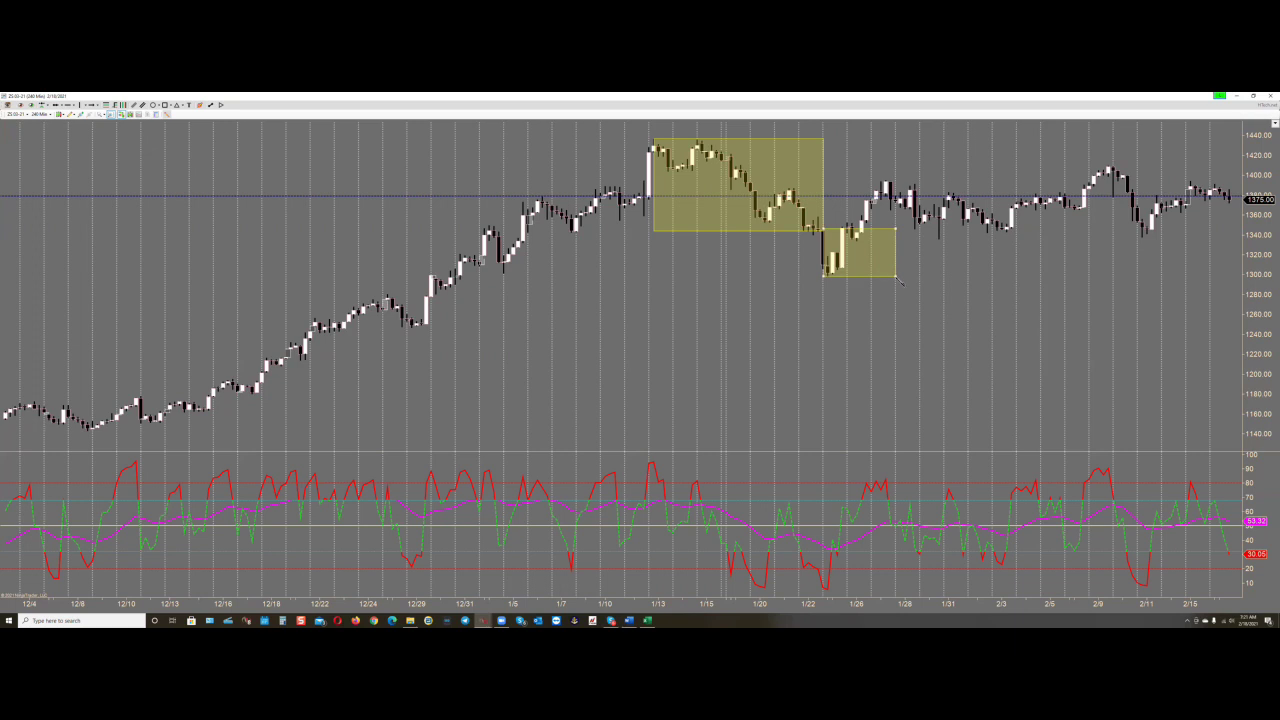
key(Delete)
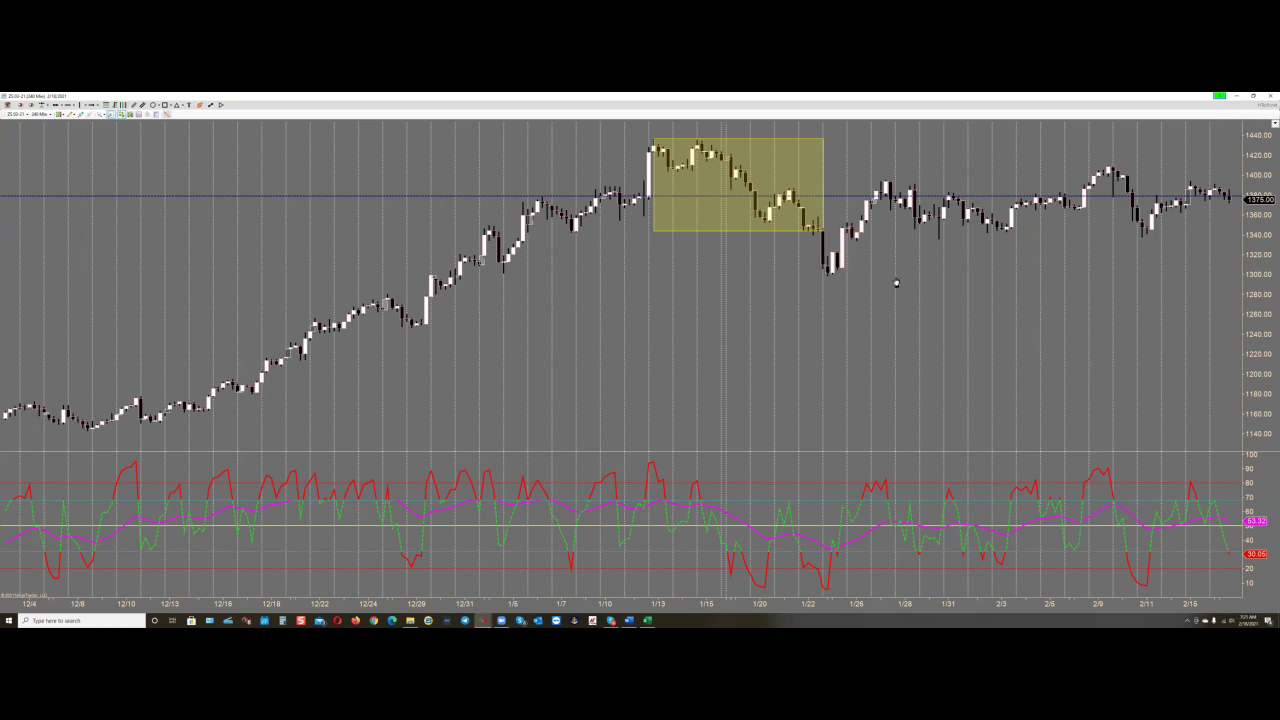
click(165, 113)
drag(822, 181, 920, 273)
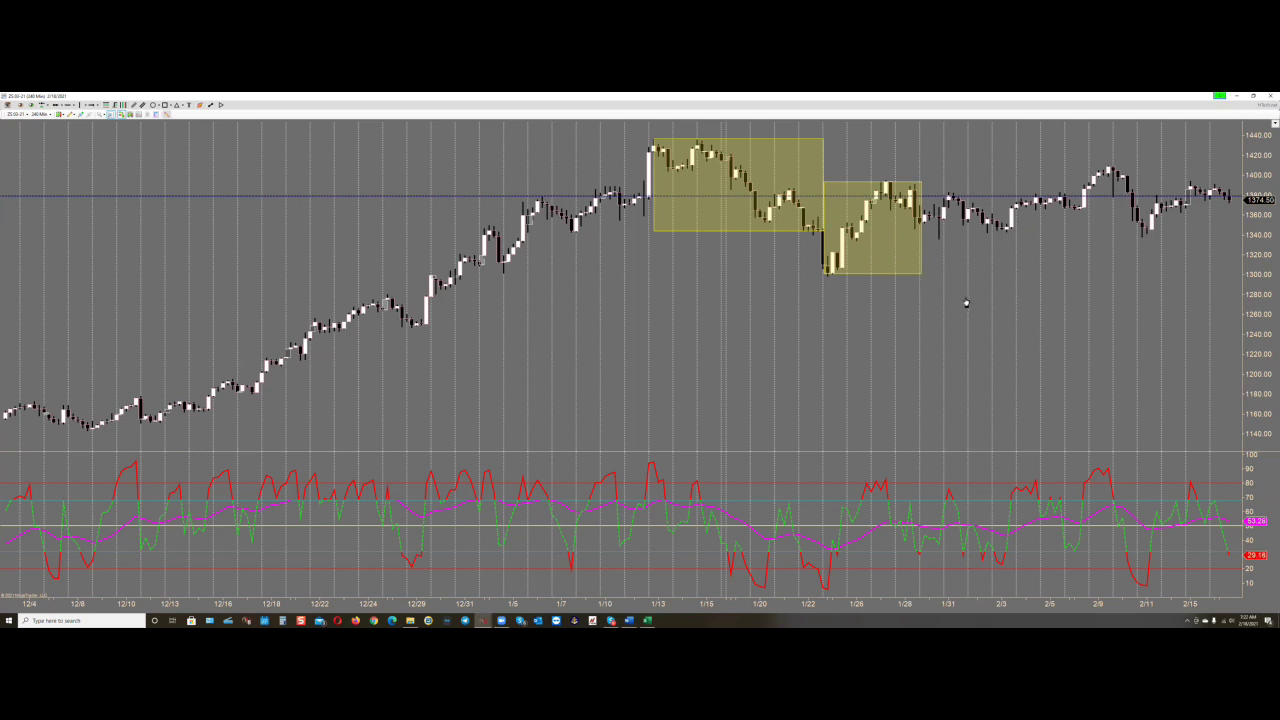
Restore down the 240-minute chart and stretch its right edge over the weekly chart's area
click(1259, 99)
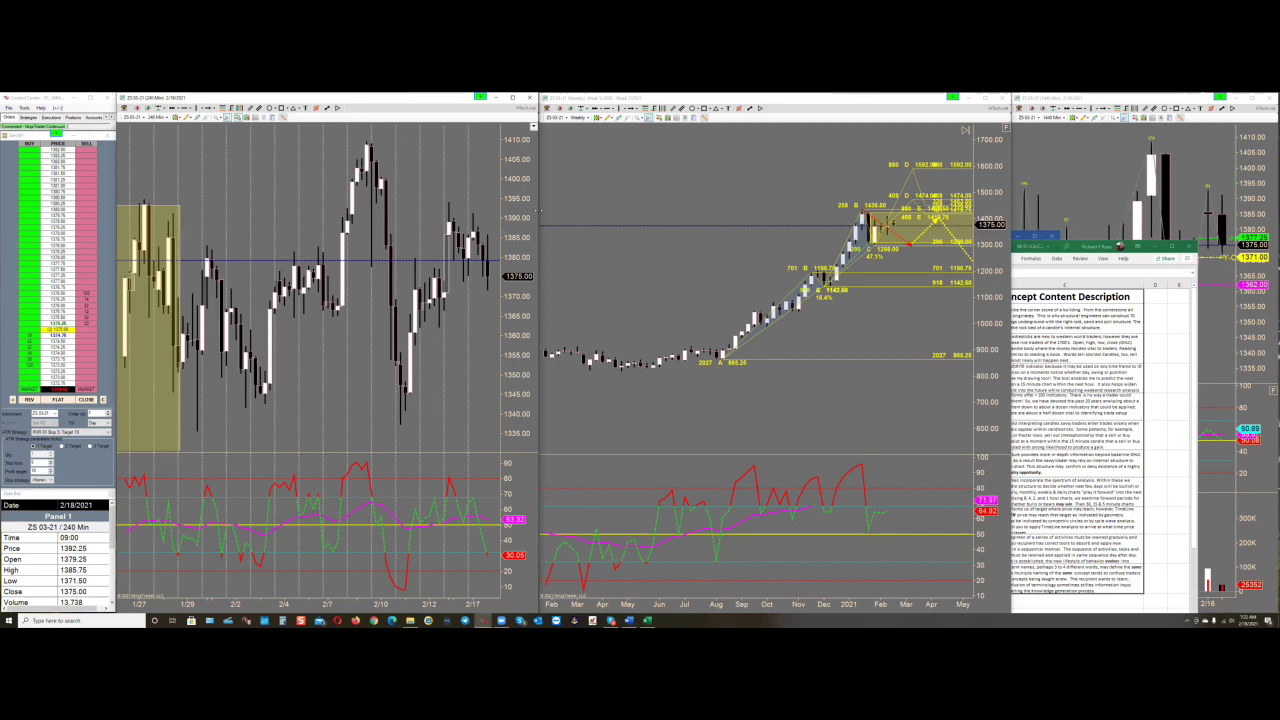
drag(537, 211, 1043, 211)
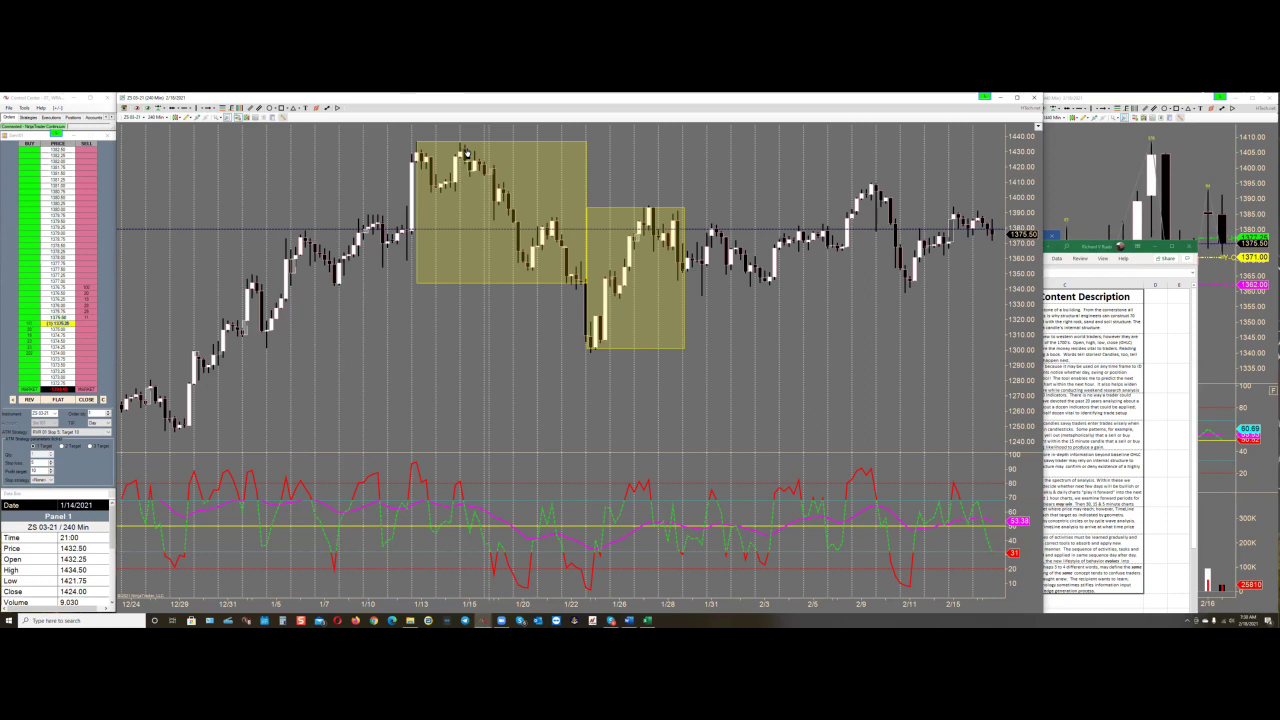
Bring the Excel sheet listing the concepts Baseline through Terms in front of the chart
right_click(694, 160)
click(453, 143)
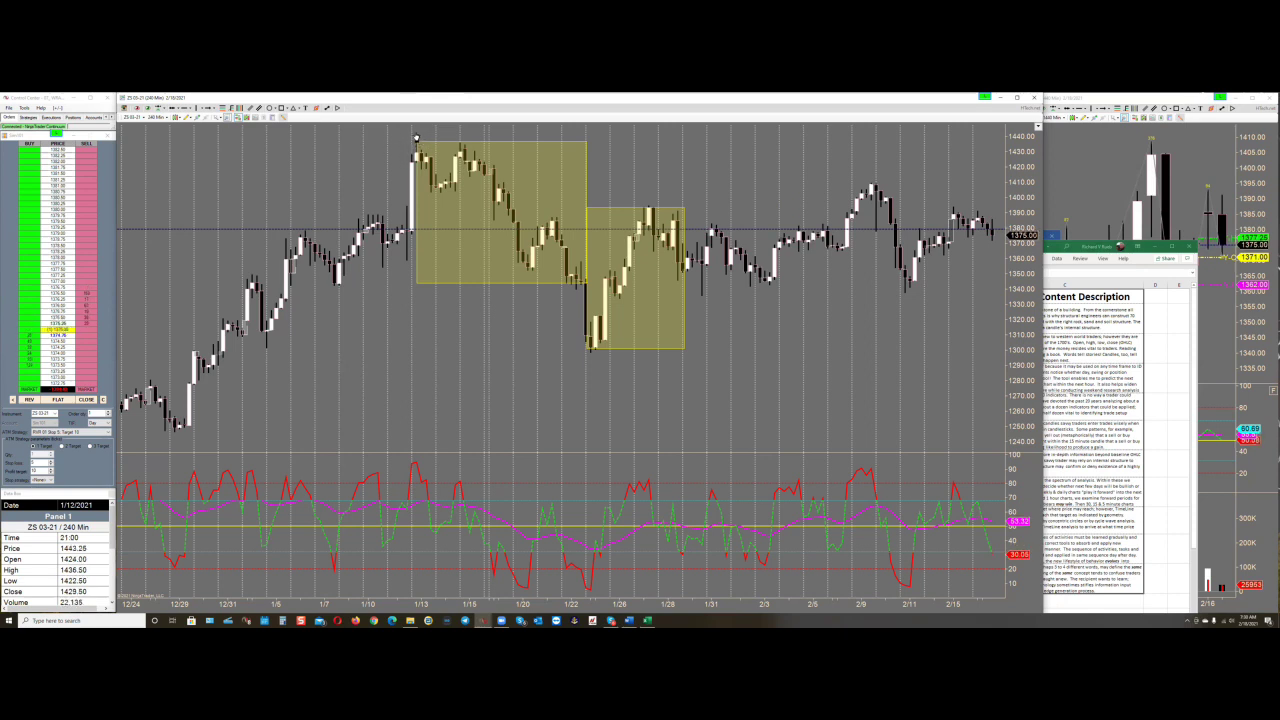
right_click(982, 284)
click(1165, 317)
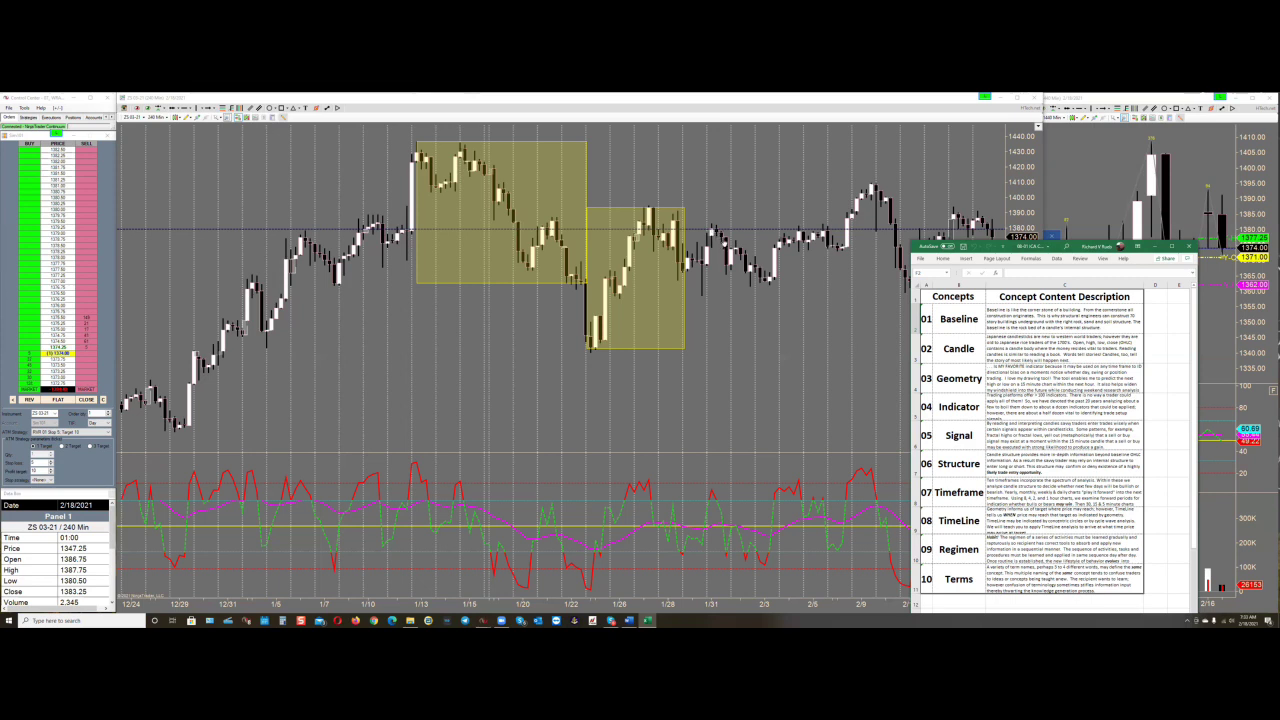
Bring NinjaTrader back in front of Excel, showing the full-screen ZS 03-21 15-minute chart
click(726, 250)
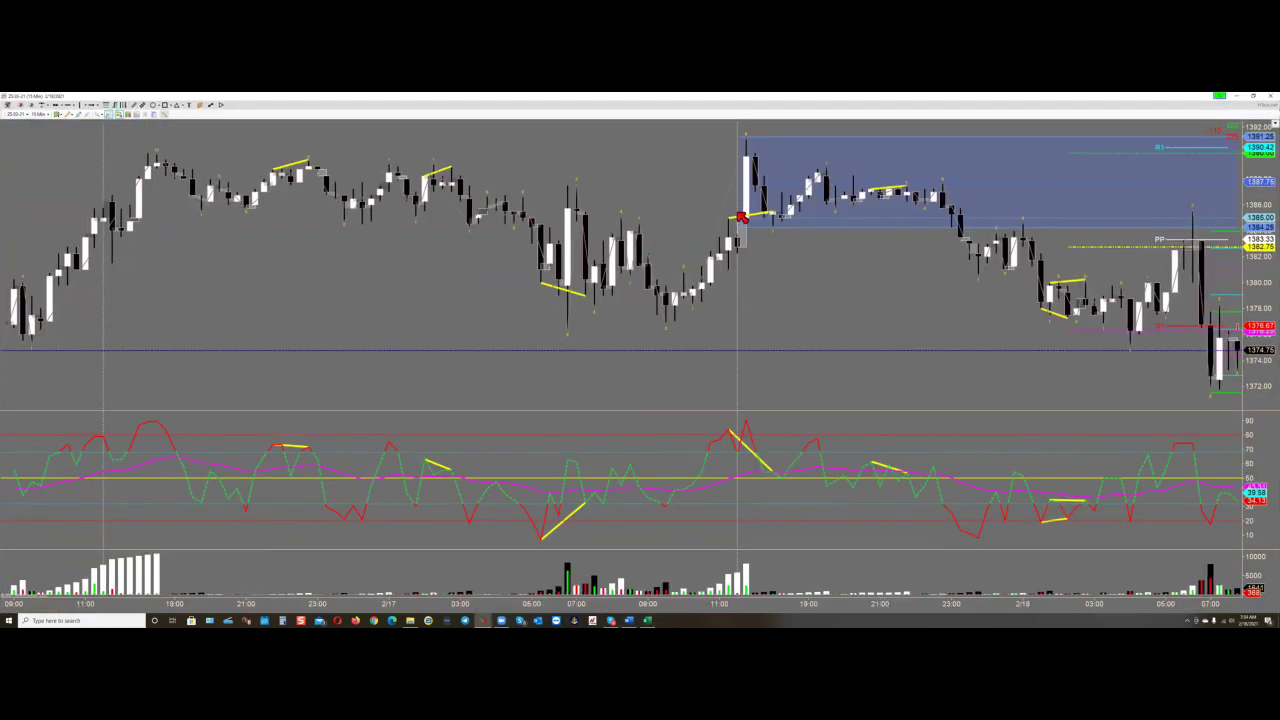
Pan the ZS chart left for right-side room and box the 2/18 05:00–07:00 bars in yellow
drag(852, 298, 446, 283)
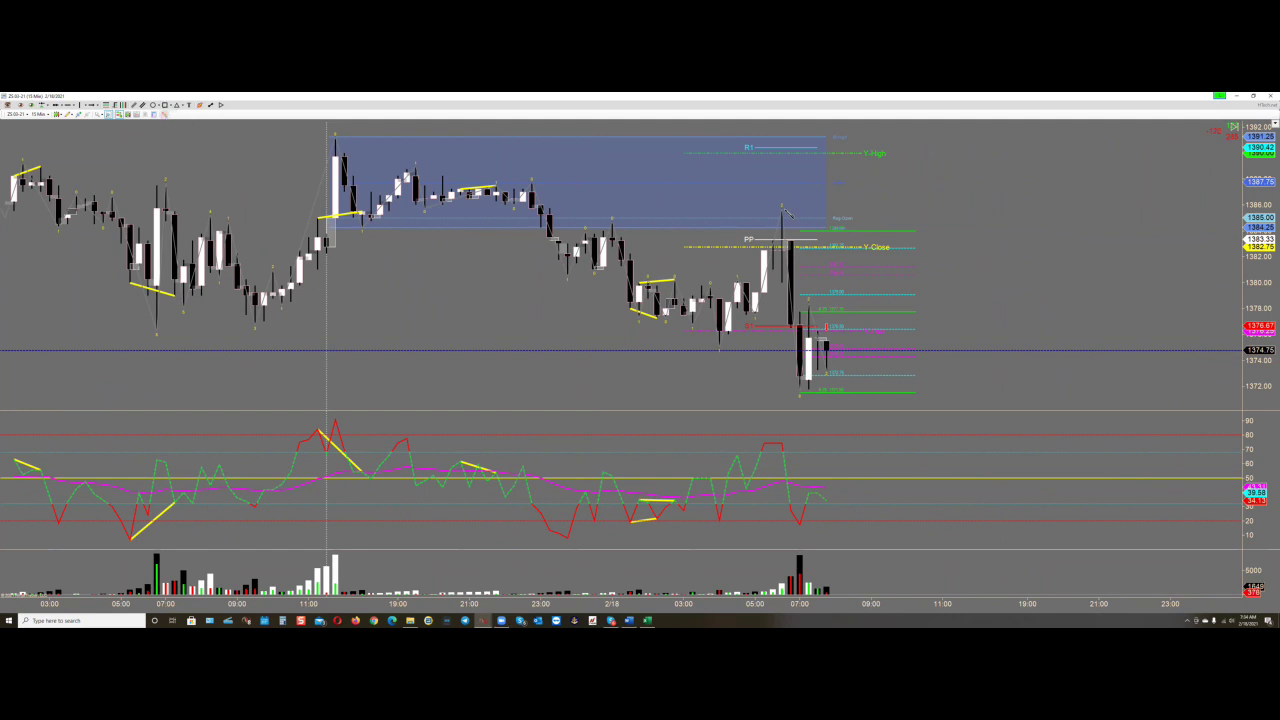
drag(782, 209, 862, 408)
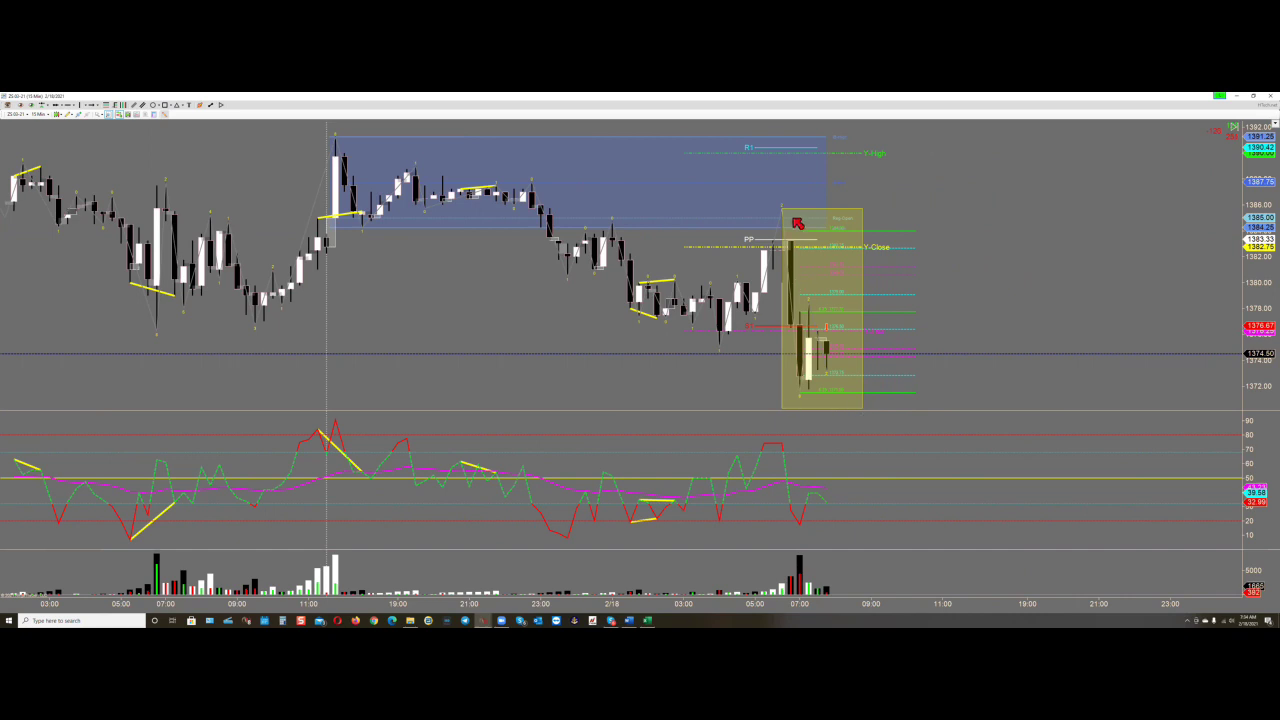
key(Delete)
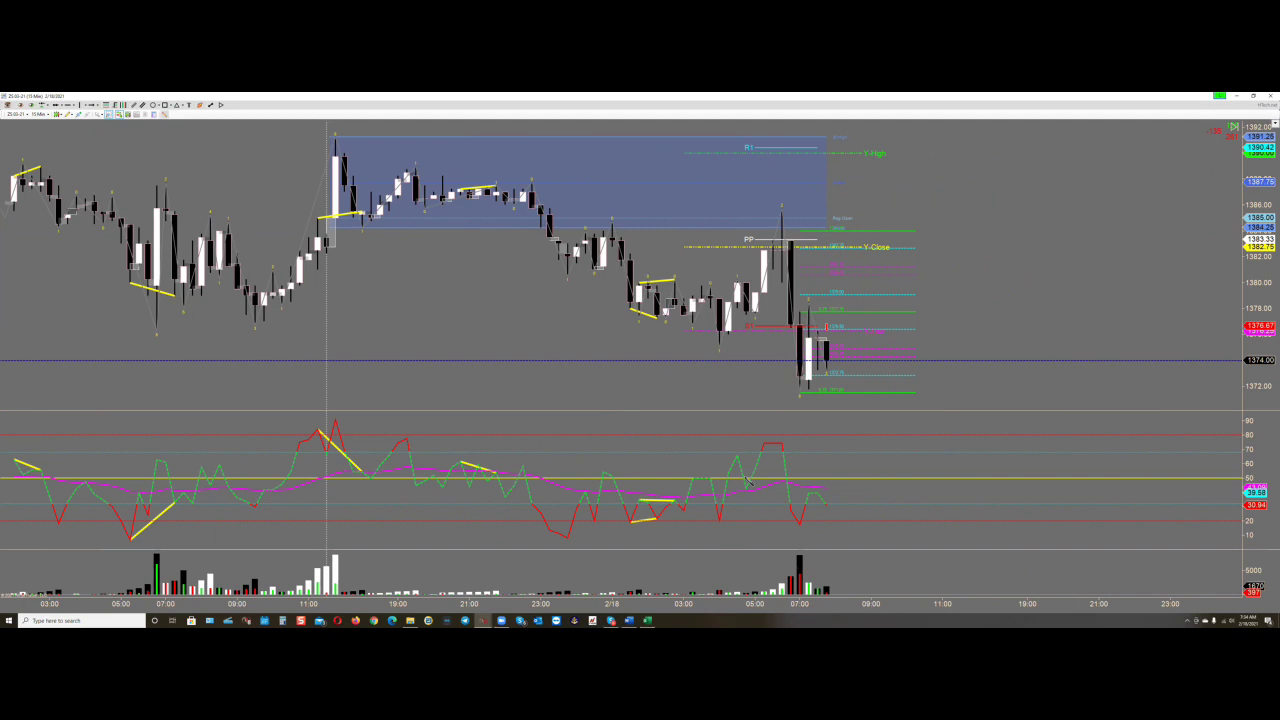
drag(748, 482, 783, 489)
key(Delete)
mouse_move(745, 408)
mouse_down()
mouse_move(834, 229)
mouse_move(810, 230)
mouse_up()
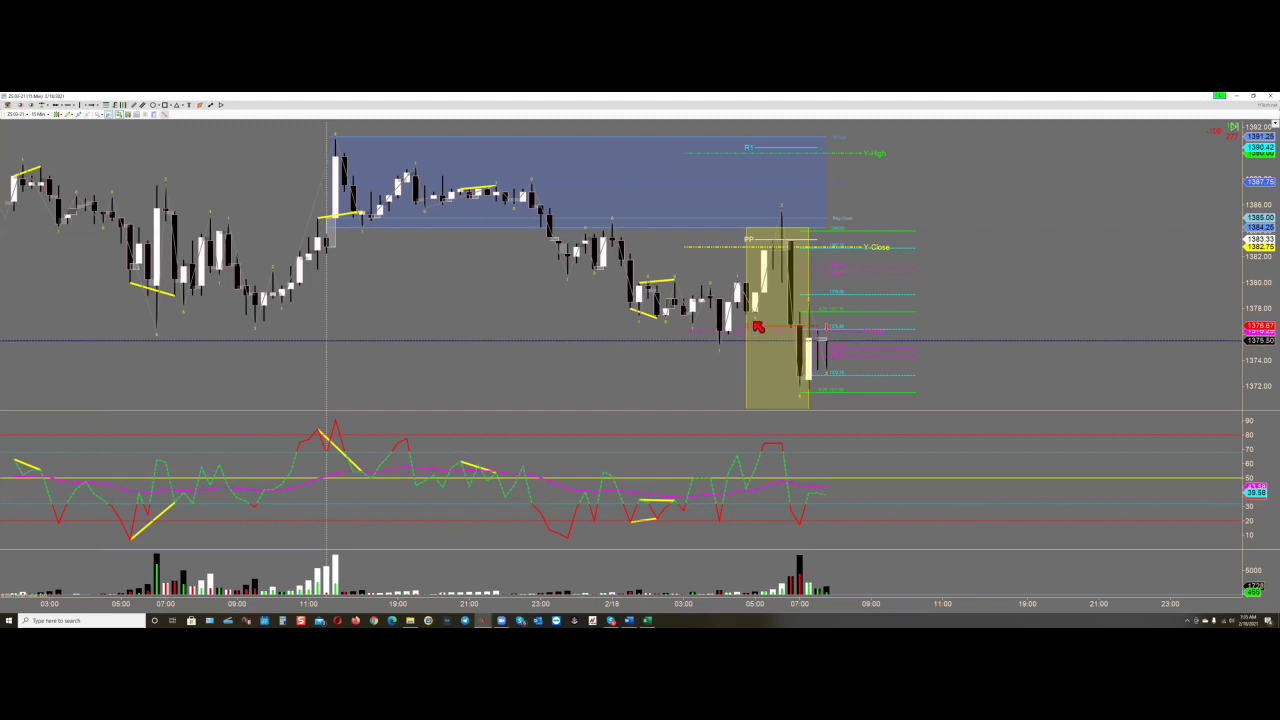
middle_click(760, 320)
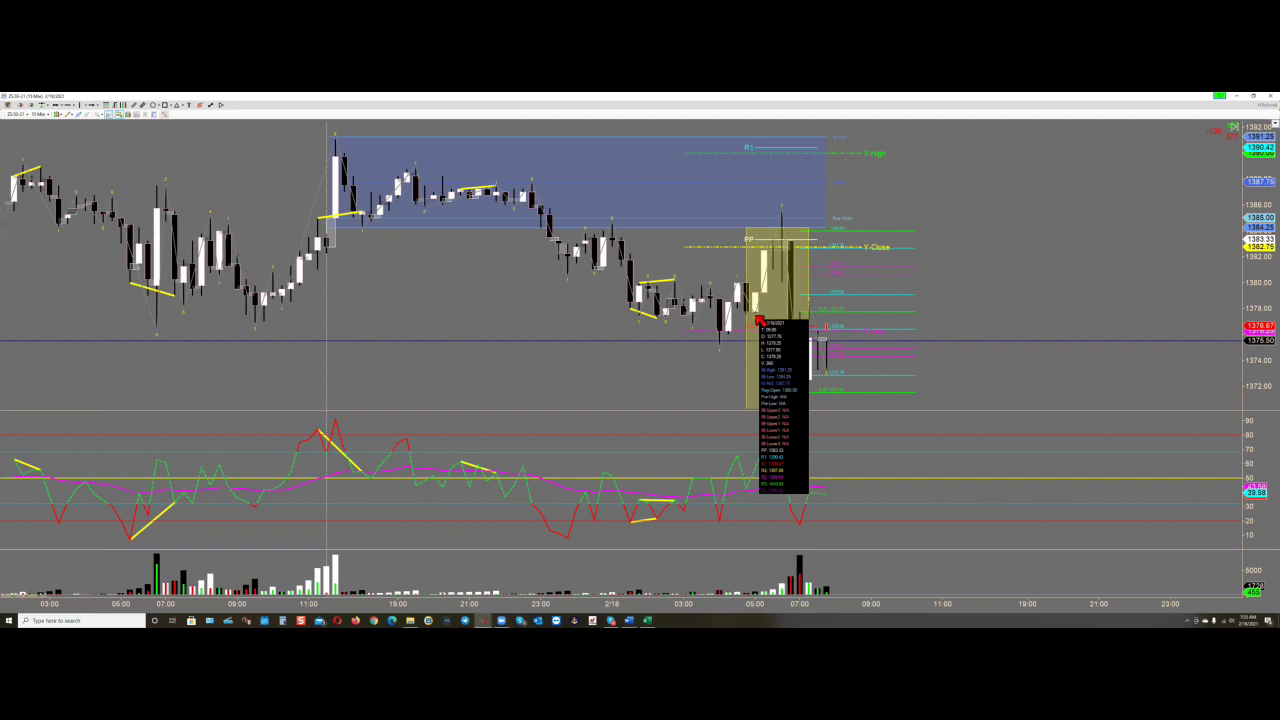
Check candle values near 05:00, 06:00 and 06:30, ending with the data box on the low candle before 07:00
middle_click(760, 320)
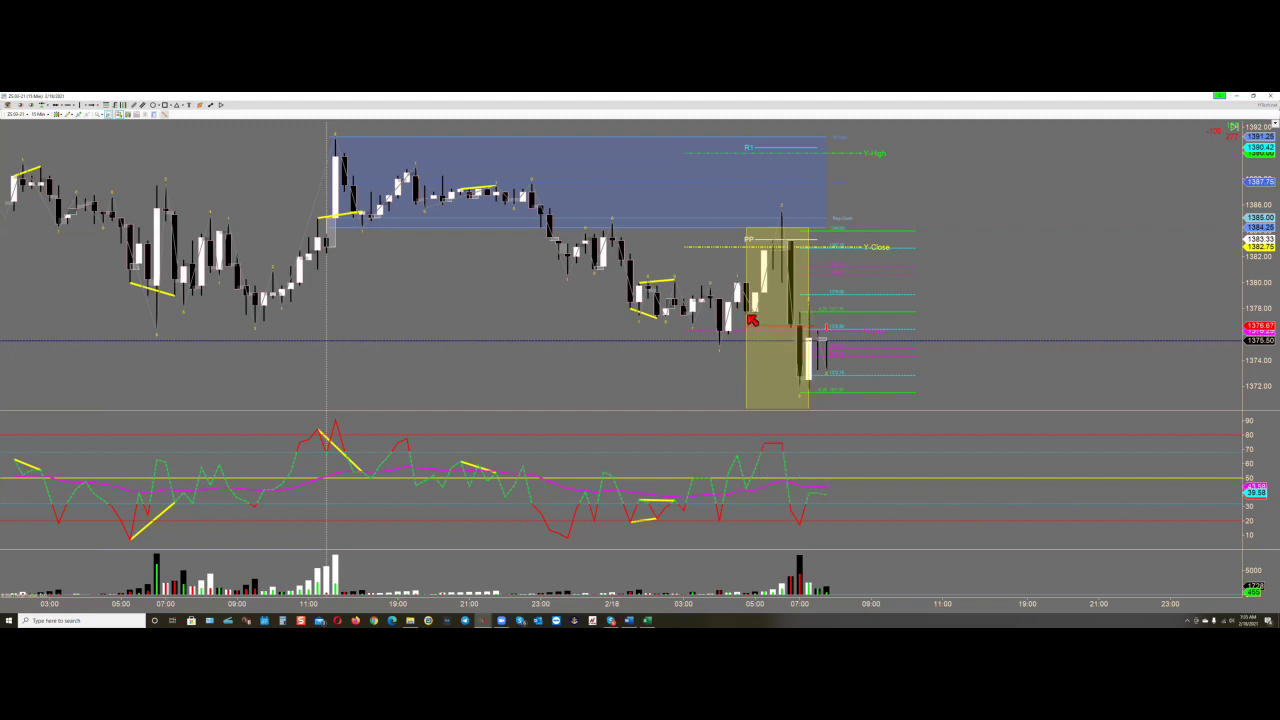
middle_click(757, 322)
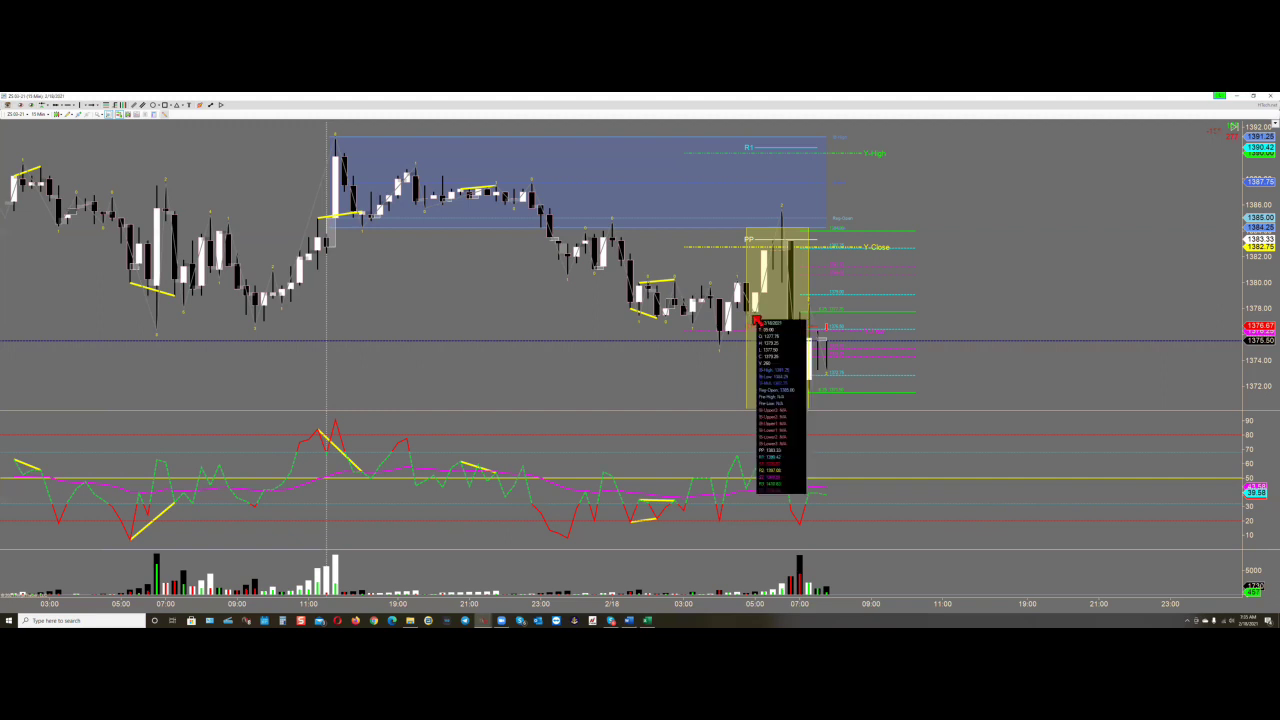
middle_click(757, 322)
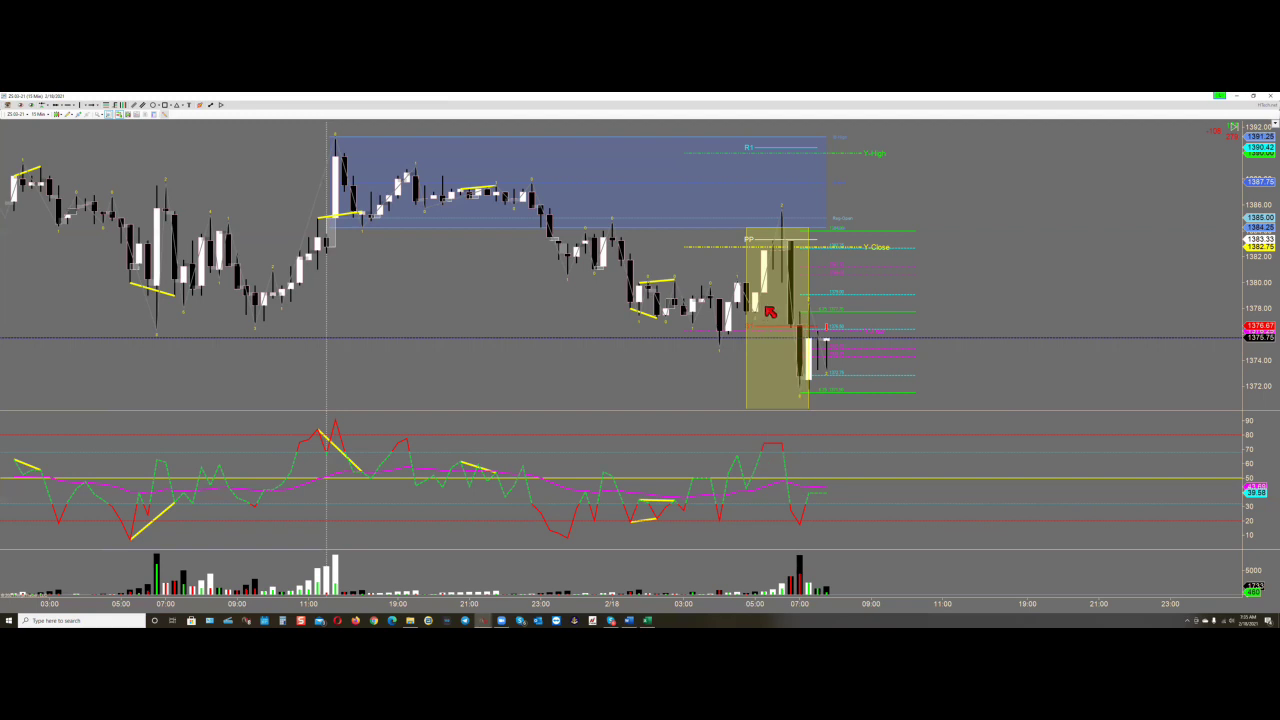
middle_click(766, 309)
middle_click(767, 304)
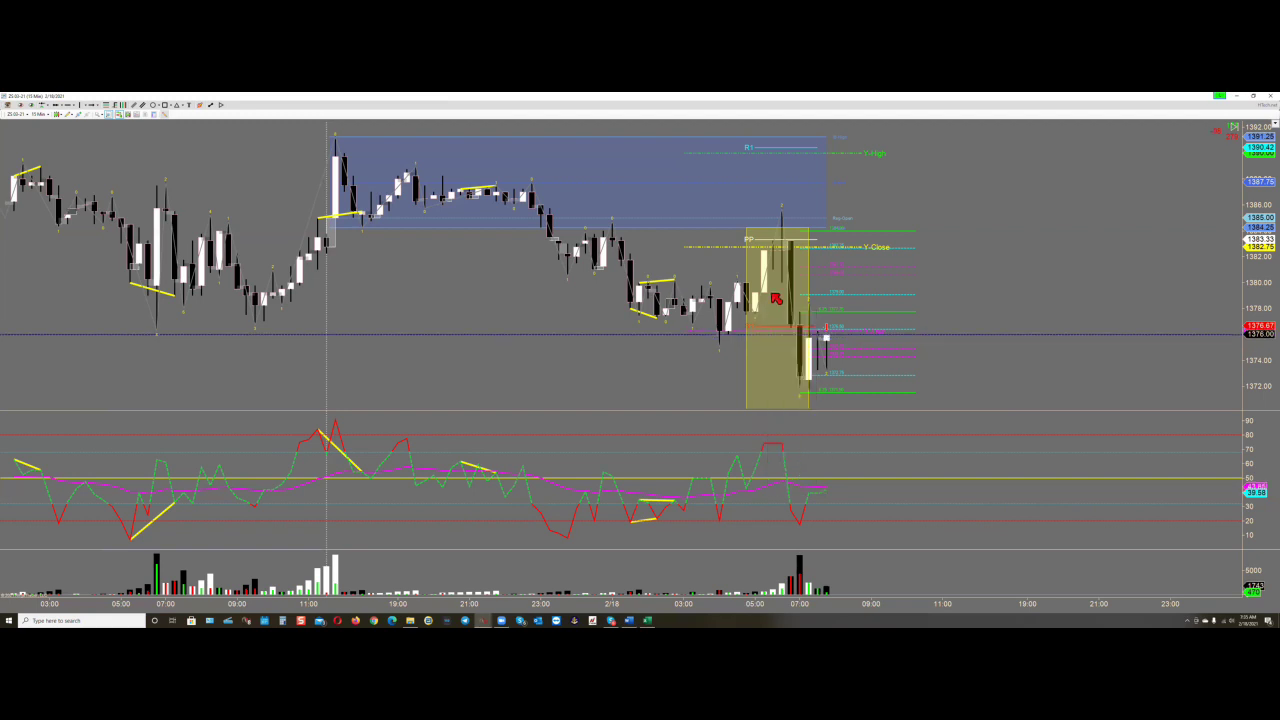
middle_click(776, 299)
middle_click(776, 299)
middle_click(786, 296)
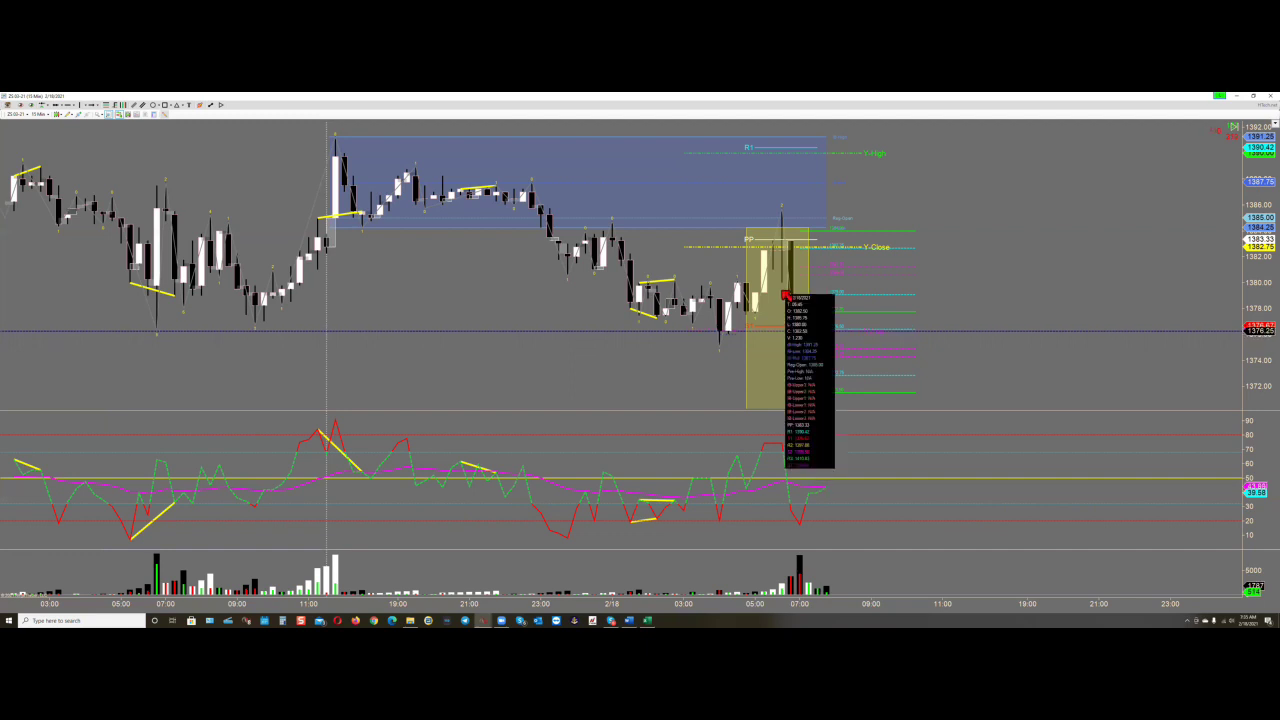
middle_click(786, 296)
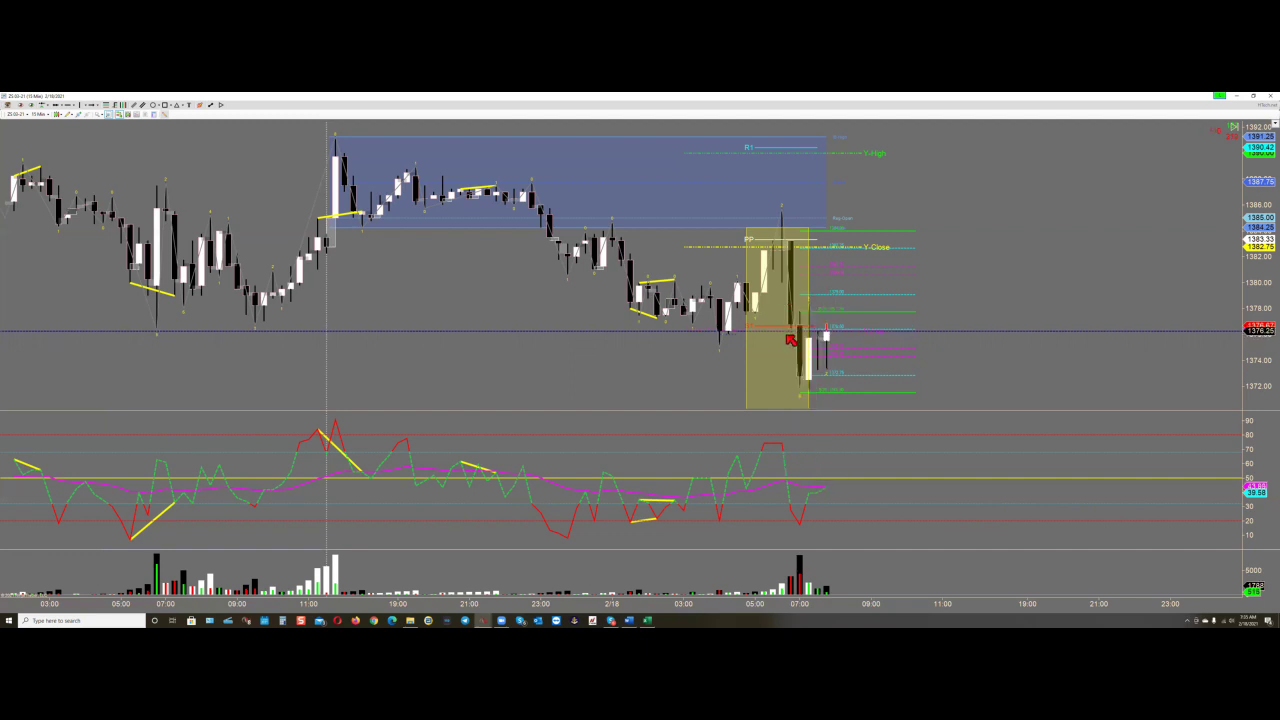
middle_click(792, 340)
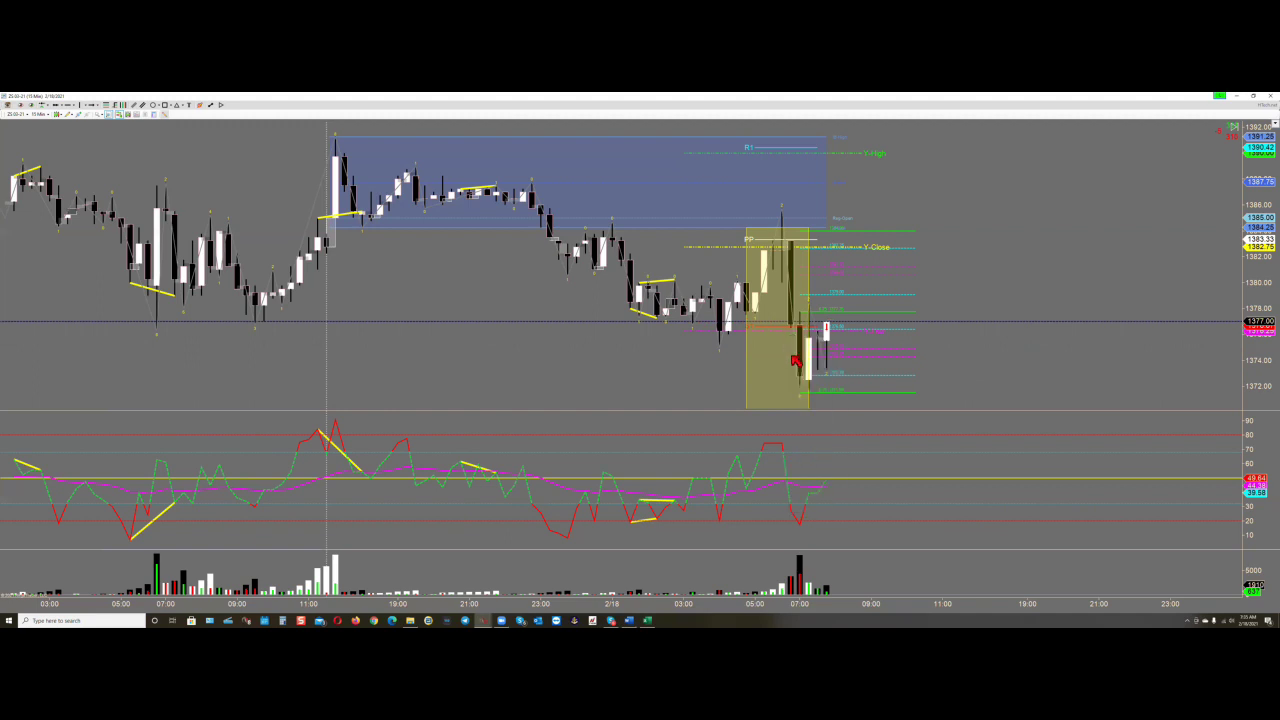
middle_click(802, 392)
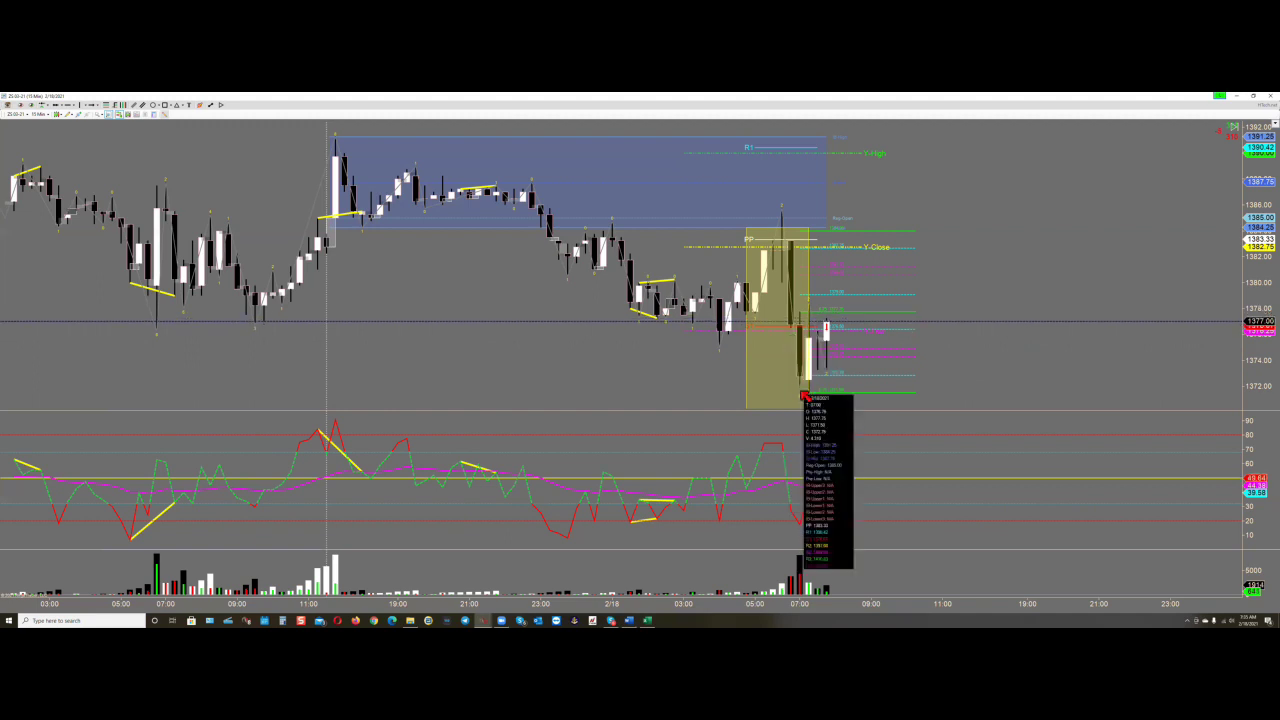
Scroll the 15-minute chart back a few bars to reveal more earlier history
scroll(785, 250, up, 3)
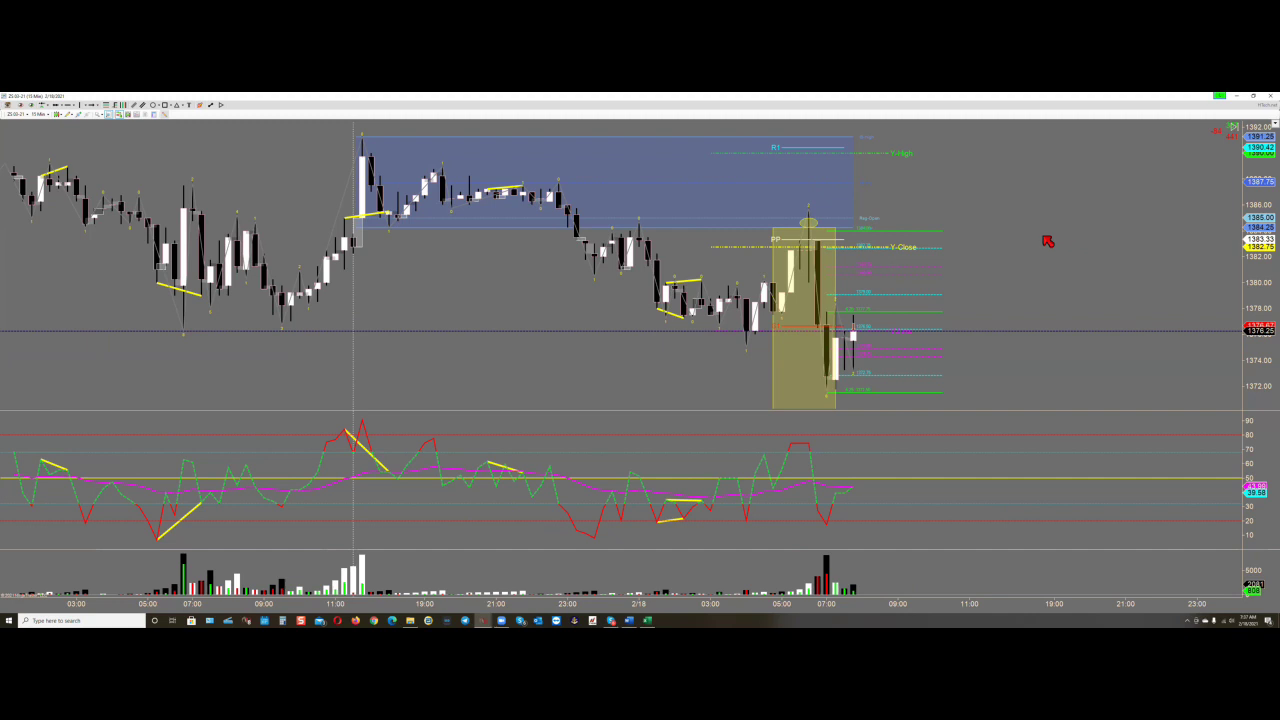
Show the mini data box with OHLC and indicator values for the latest candles
middle_click(812, 250)
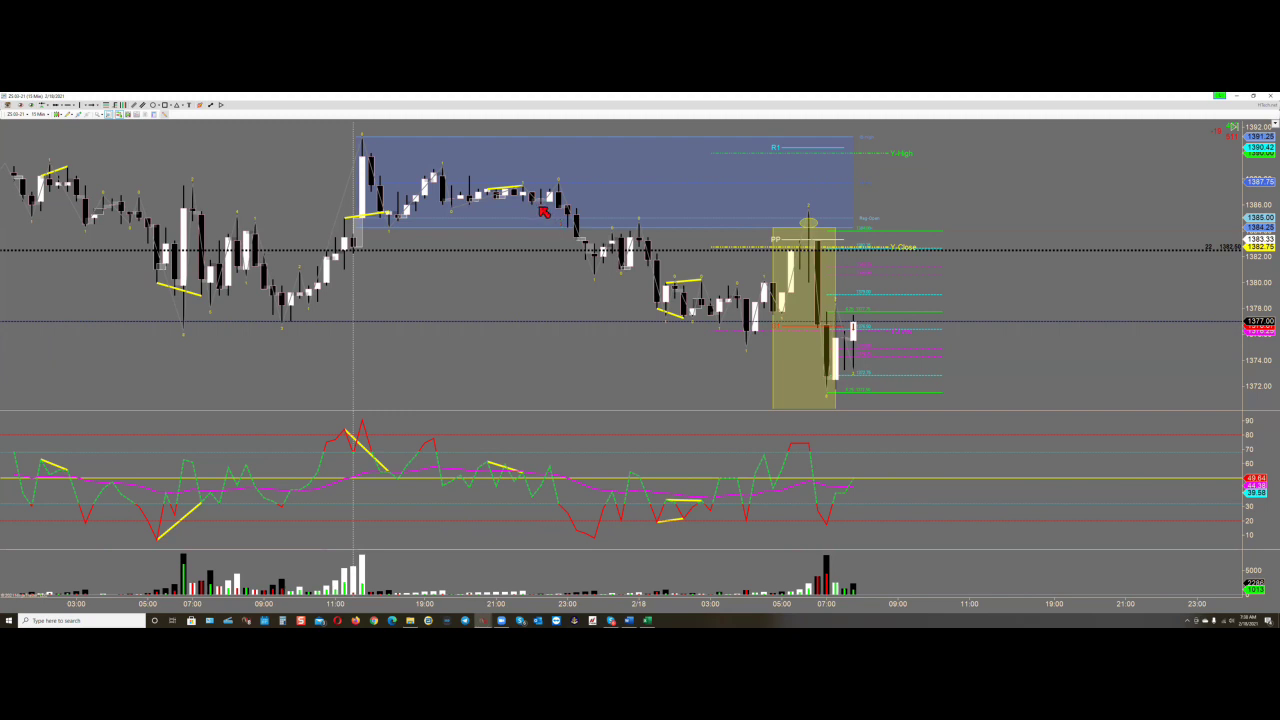
middle_click(543, 212)
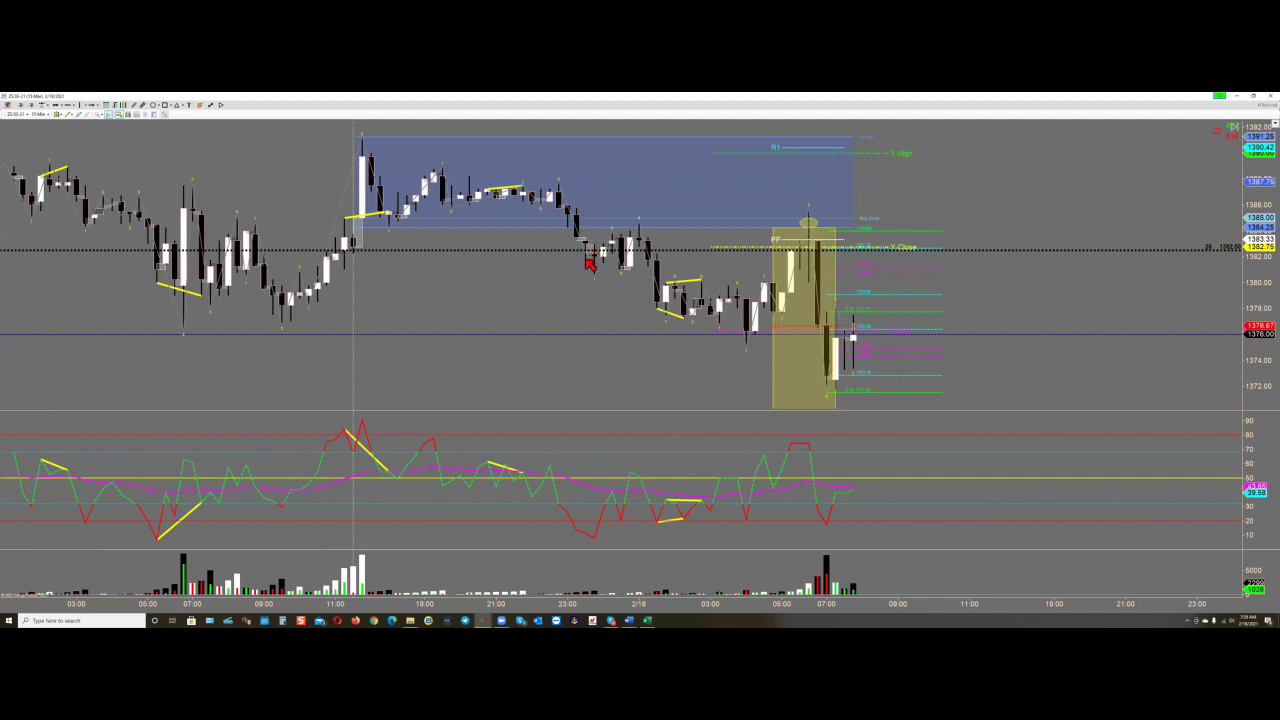
middle_click(590, 265)
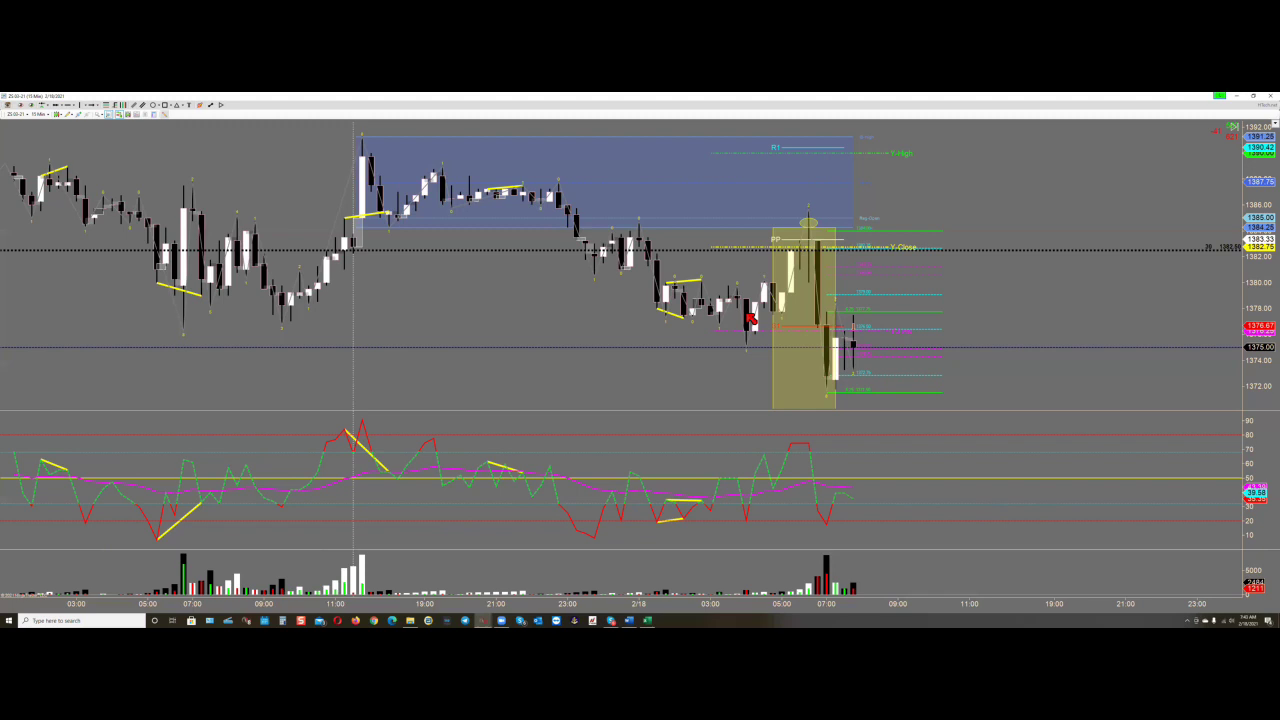
middle_click(750, 318)
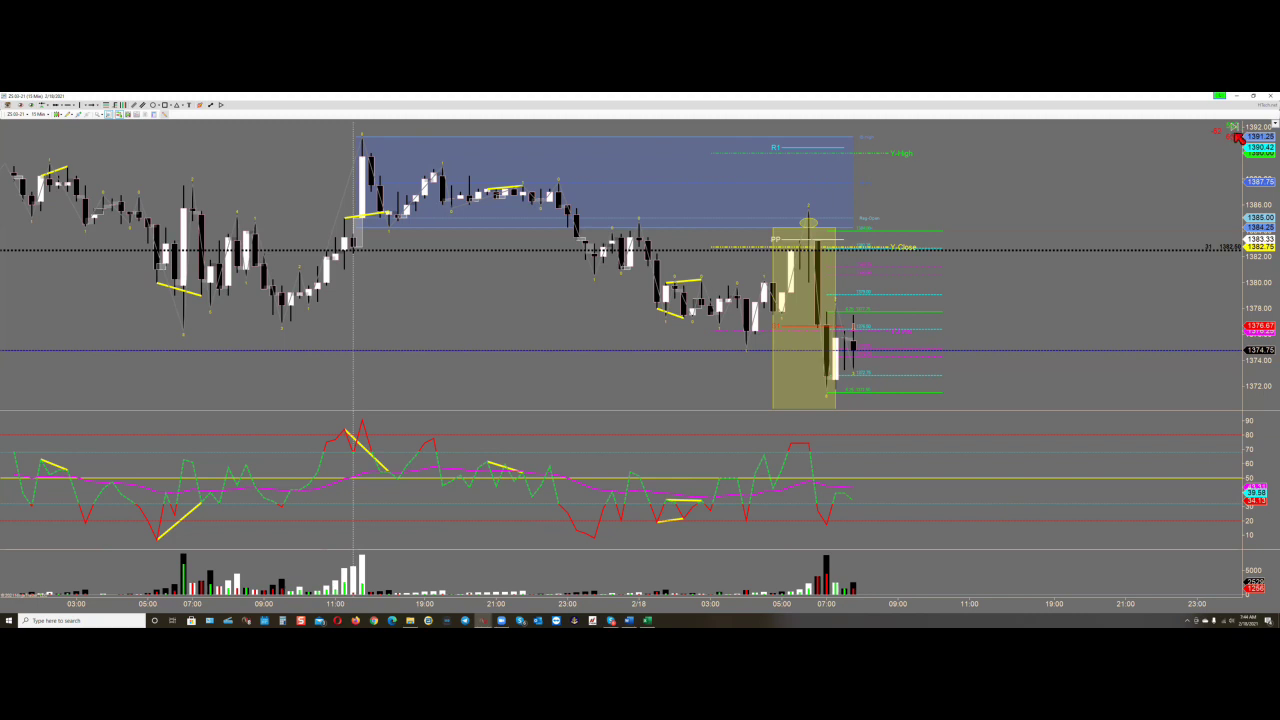
Pan the ZS 15-minute chart past the latest bars, then restore it from full screen to a small window
drag(1212, 165, 1131, 166)
scroll(1238, 132, up, 5)
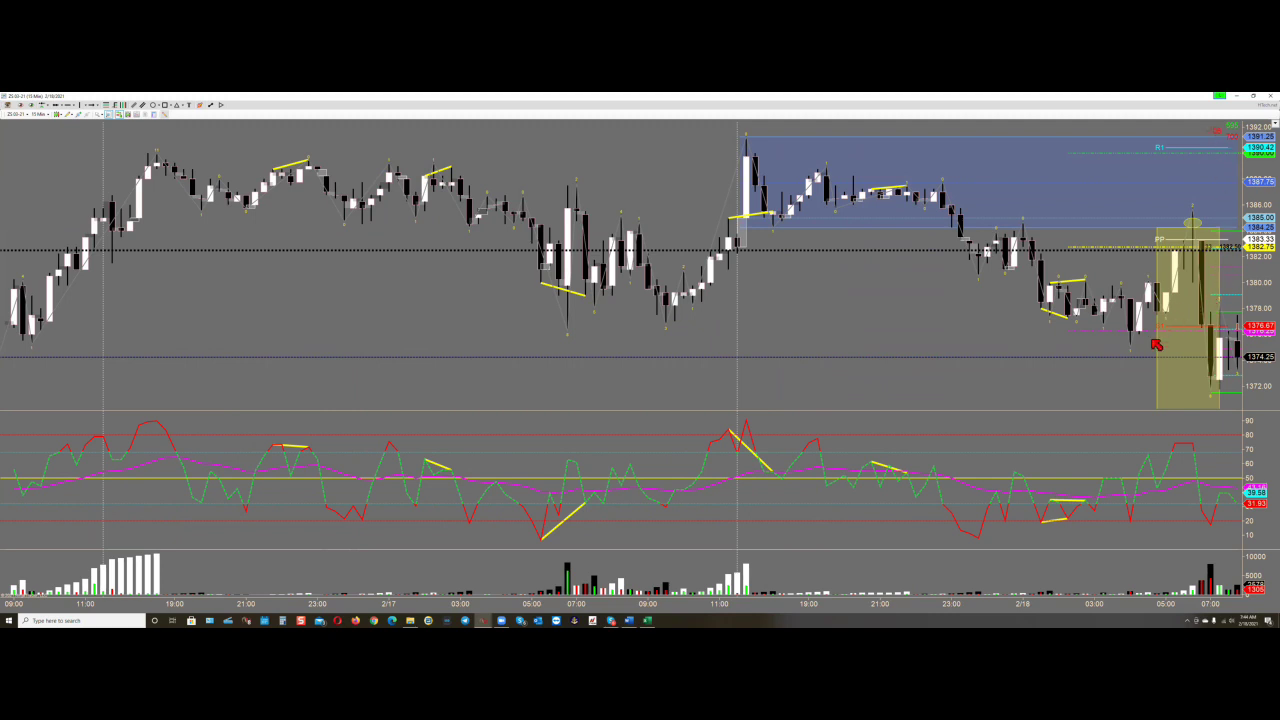
scroll(1130, 375, down, 3)
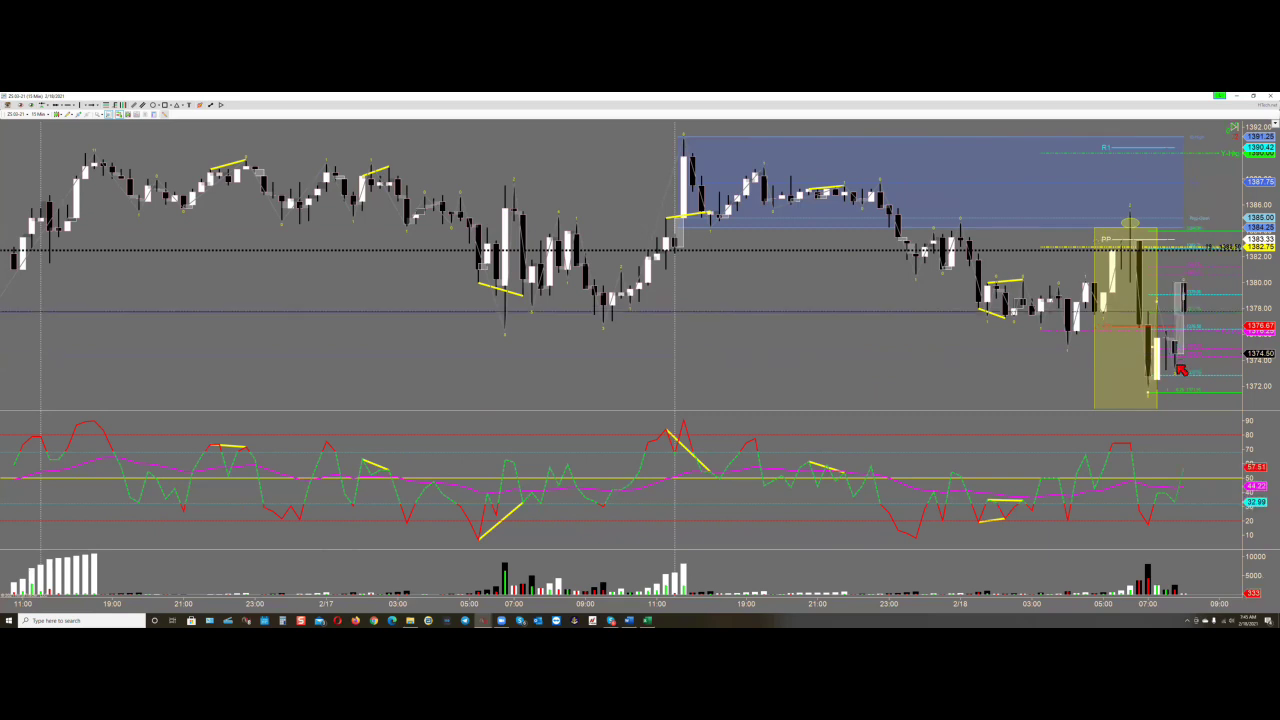
click(1258, 100)
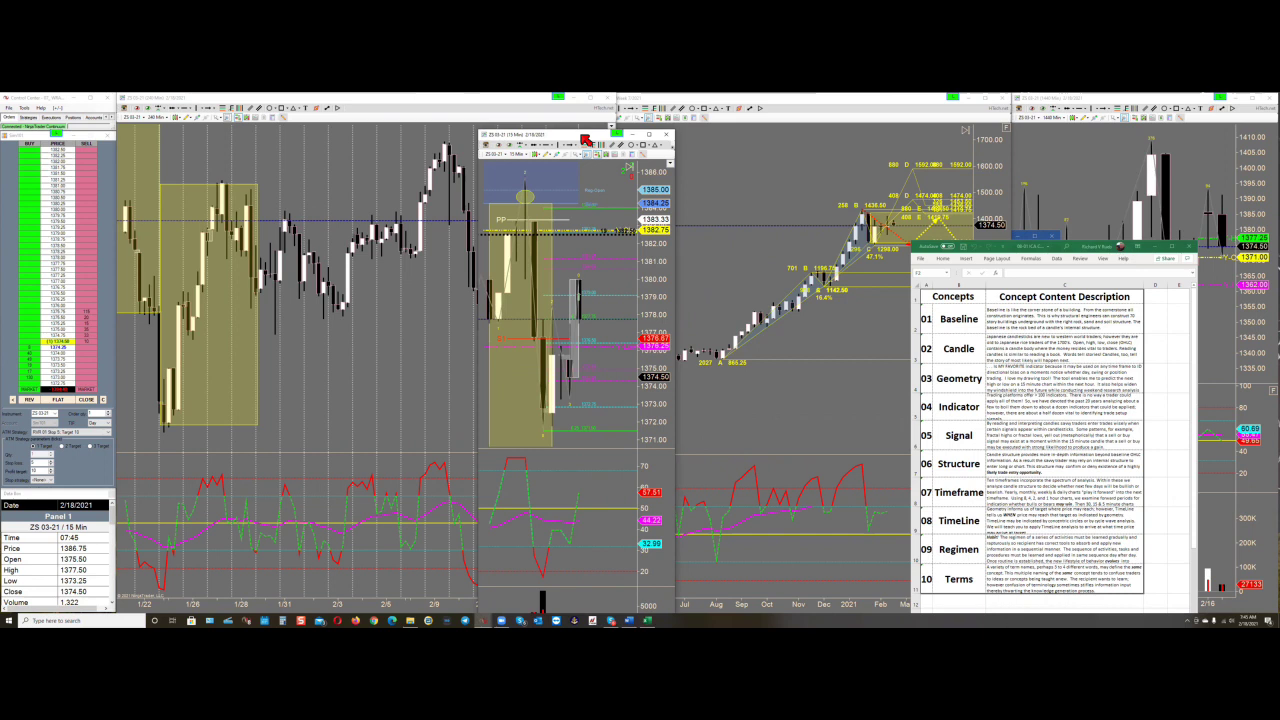
Close the 15-minute chart, narrow the weekly chart to uncover the left price axis, and move the Concepts sheet toward the middle
key(alt+F4)
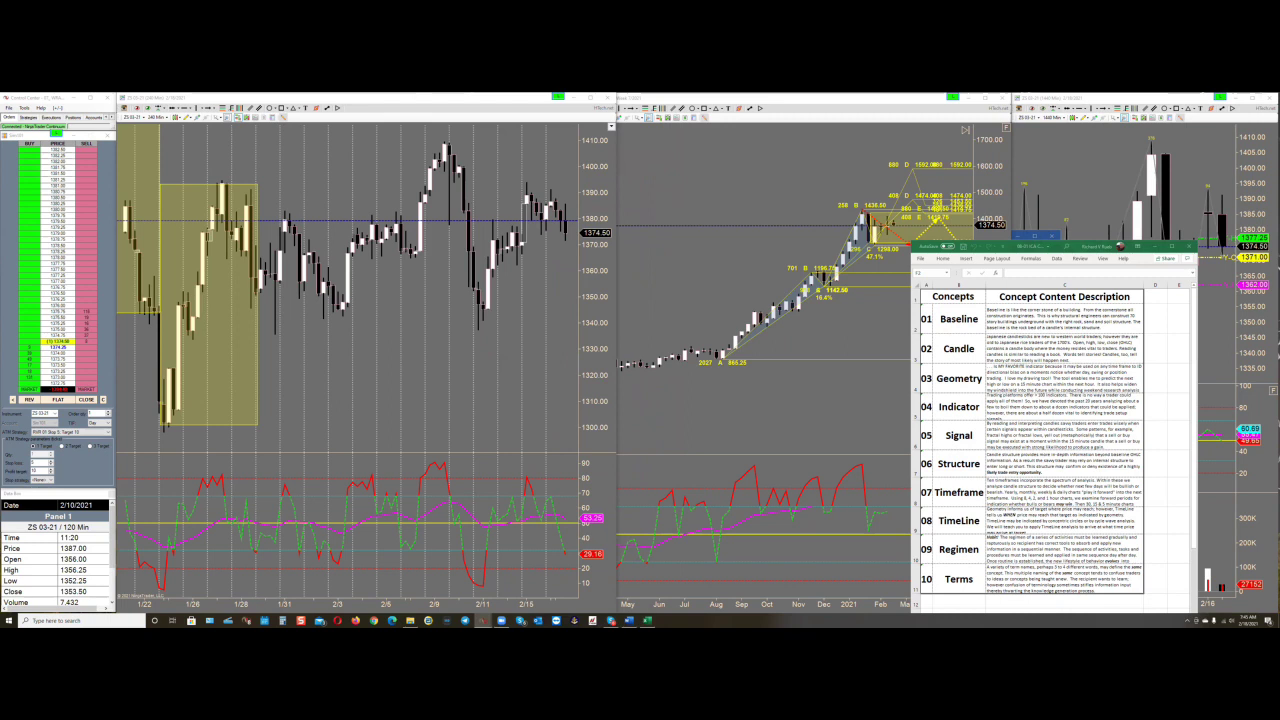
click(770, 162)
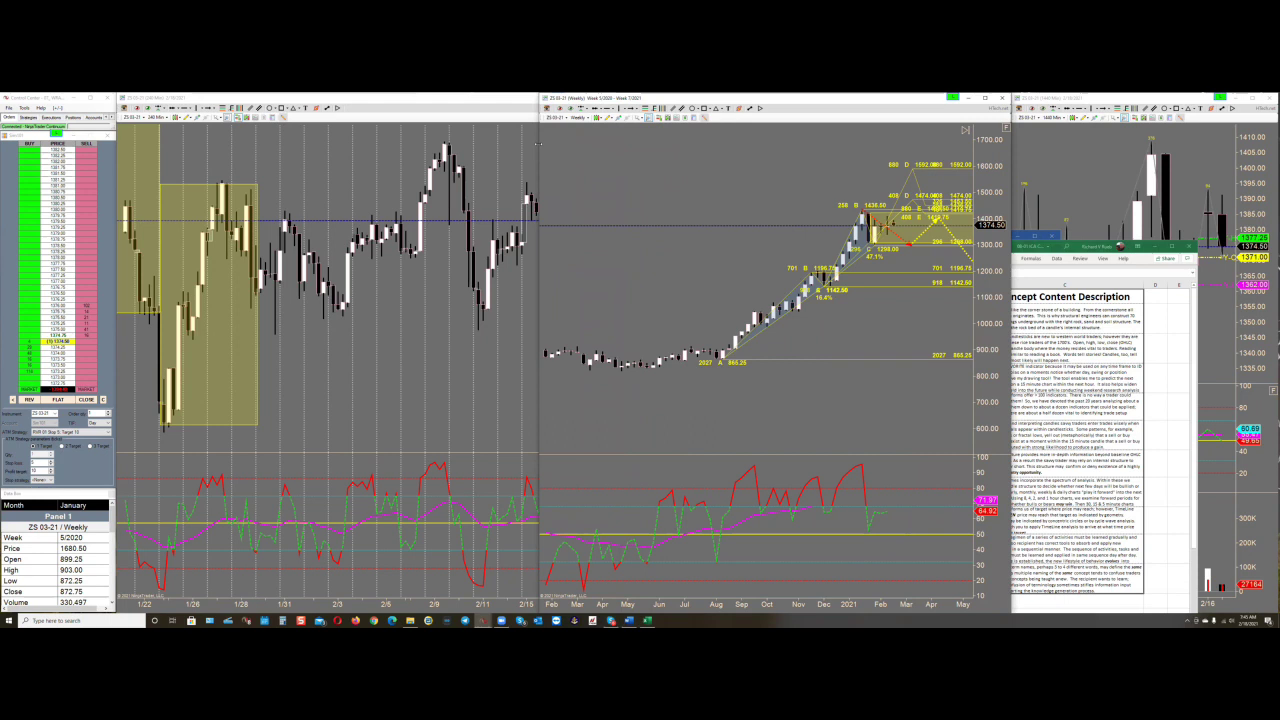
drag(537, 145, 618, 150)
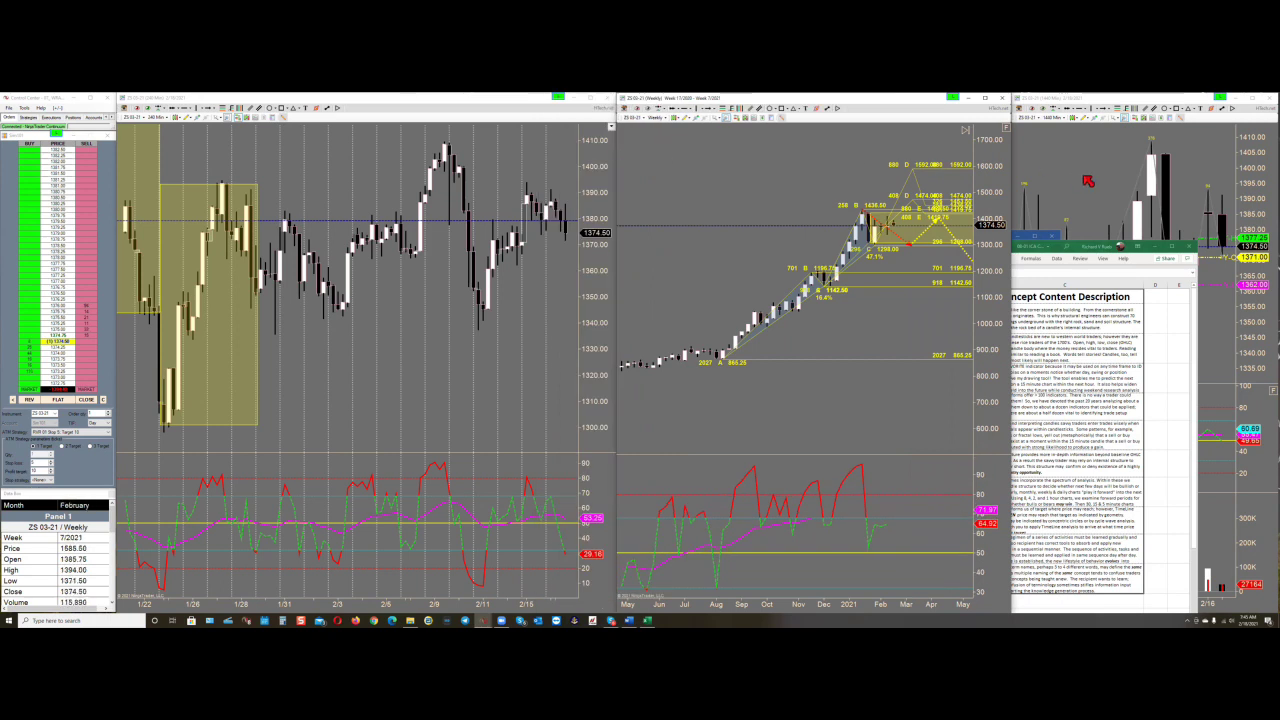
click(1097, 250)
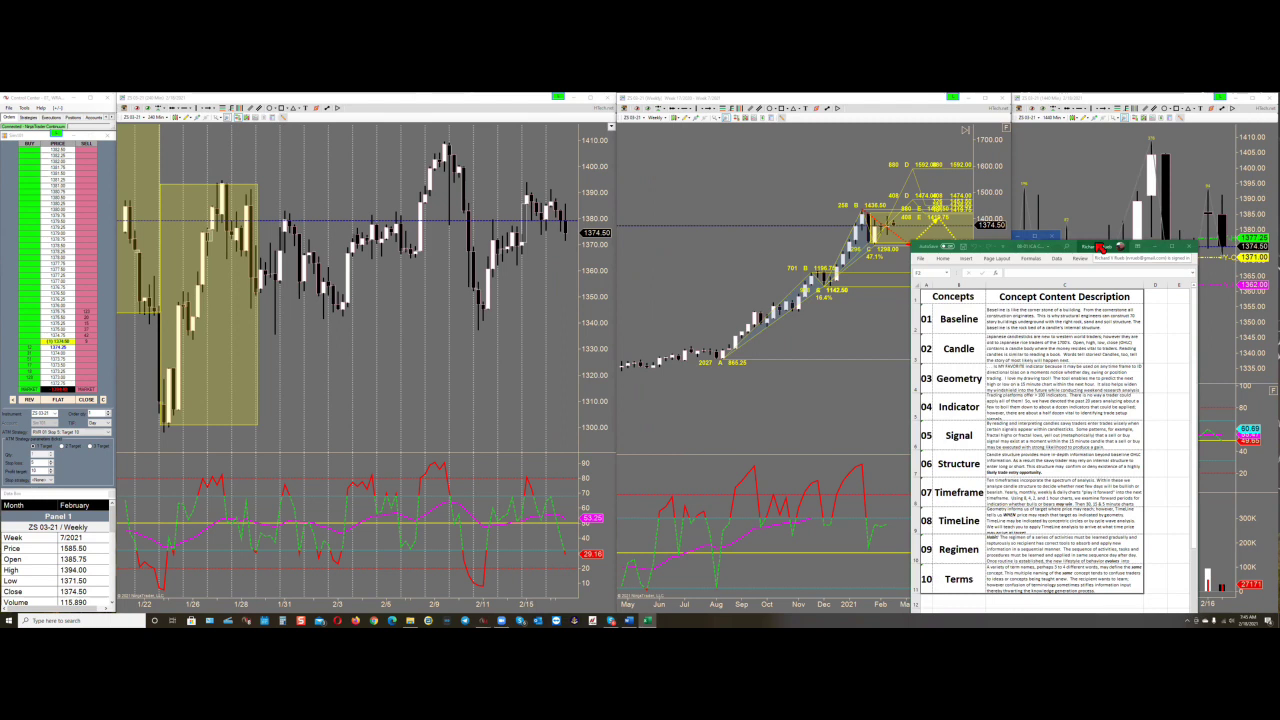
drag(1101, 247, 593, 220)
Move the Excel Concepts sheet off the weekly chart and over the third, rightmost chart
click(737, 171)
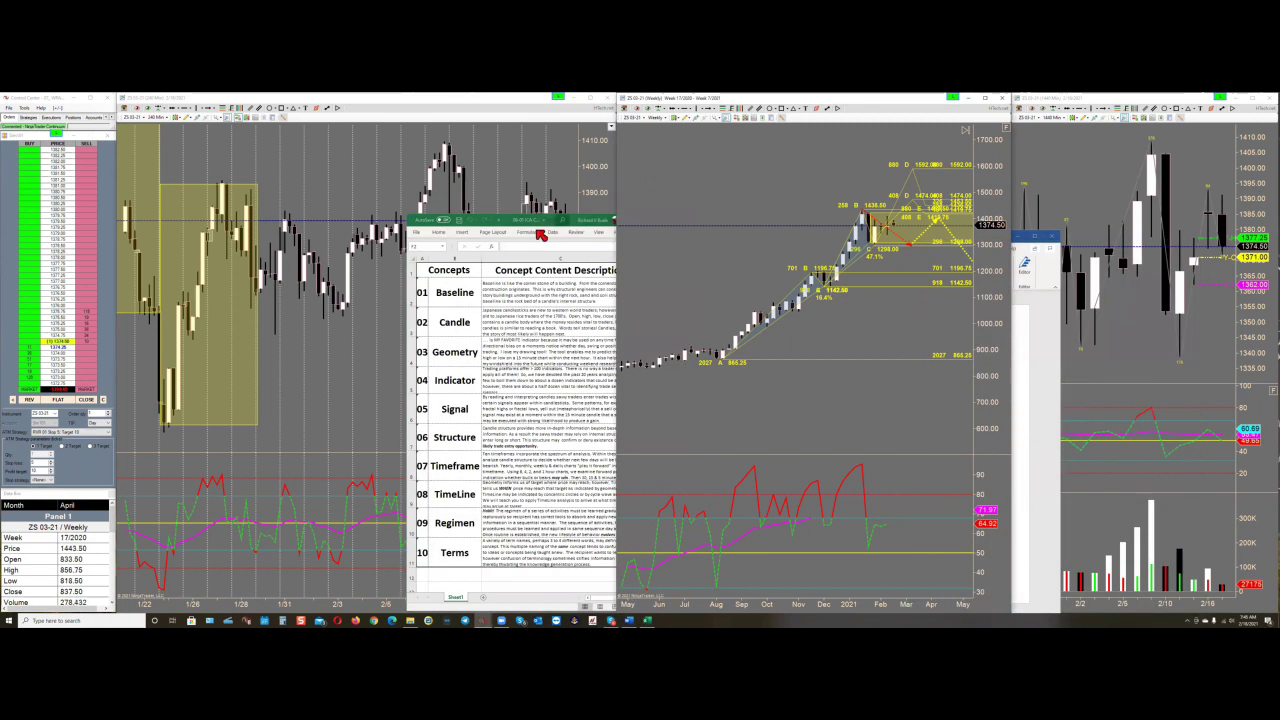
click(586, 227)
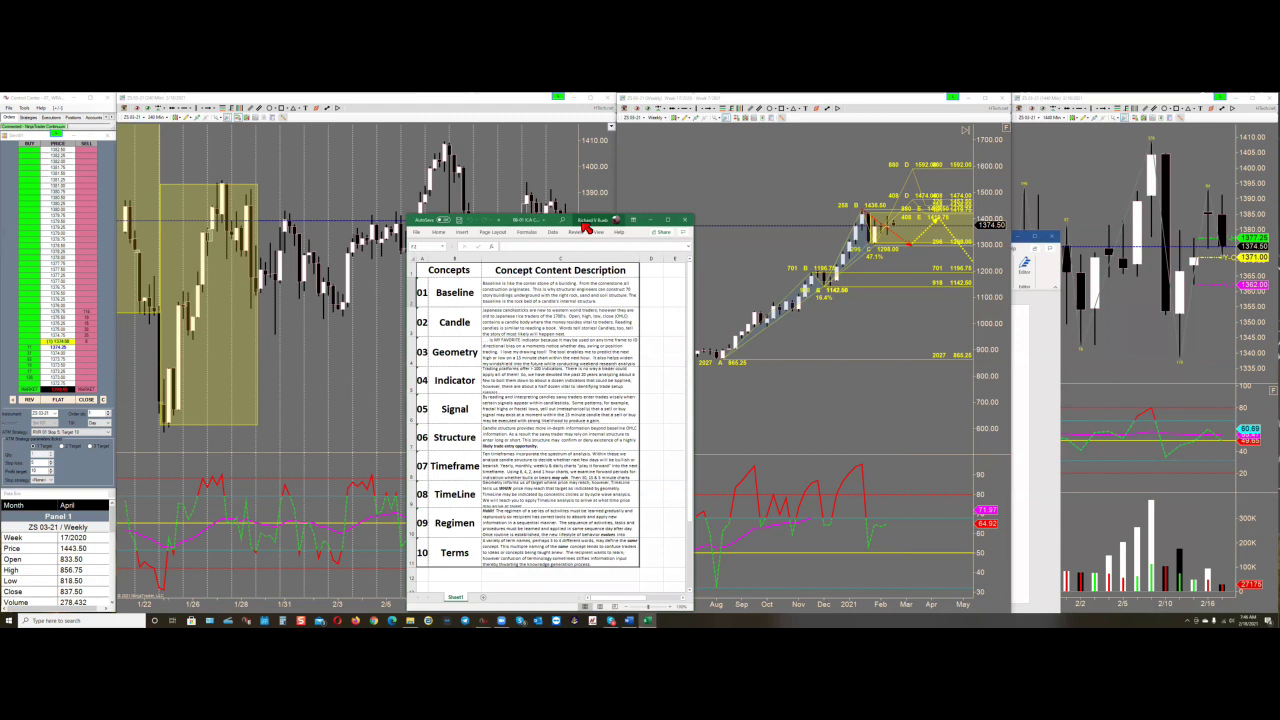
drag(587, 226, 599, 204)
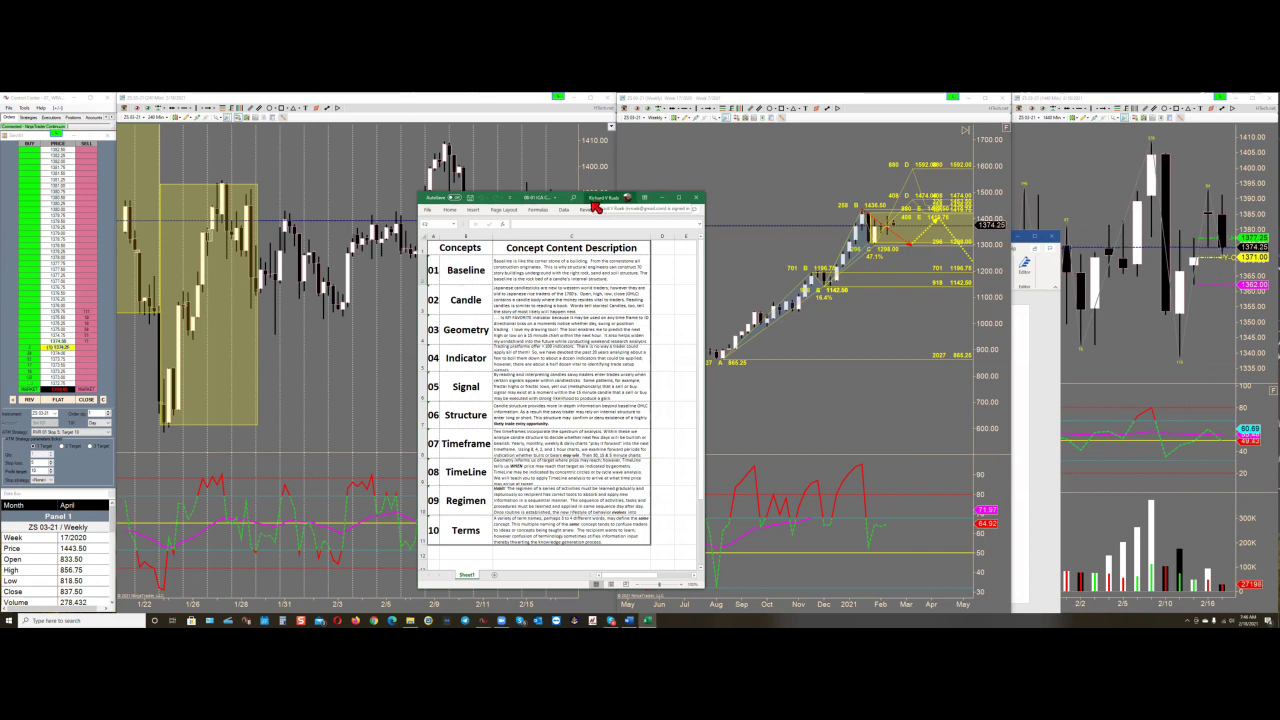
drag(606, 208, 1148, 170)
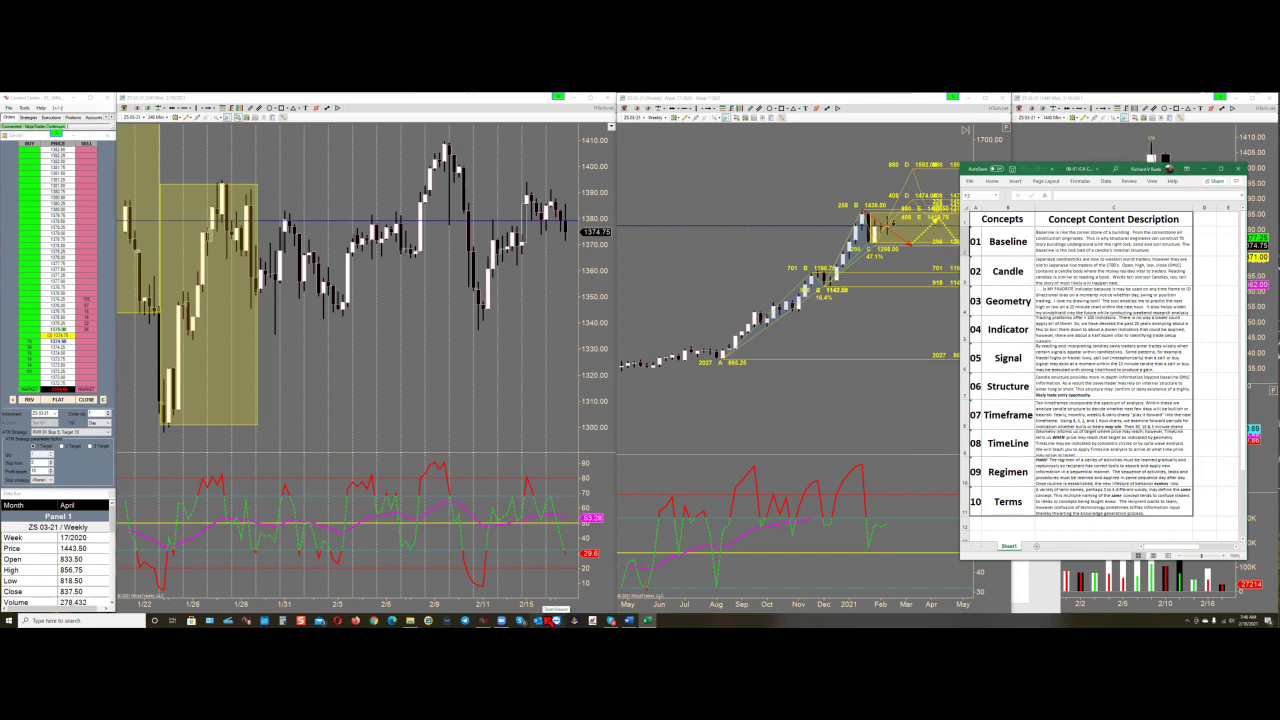
Open the 1st Get Acquainted! Word checklist and place it centre-left, clear of the Concepts list
click(547, 620)
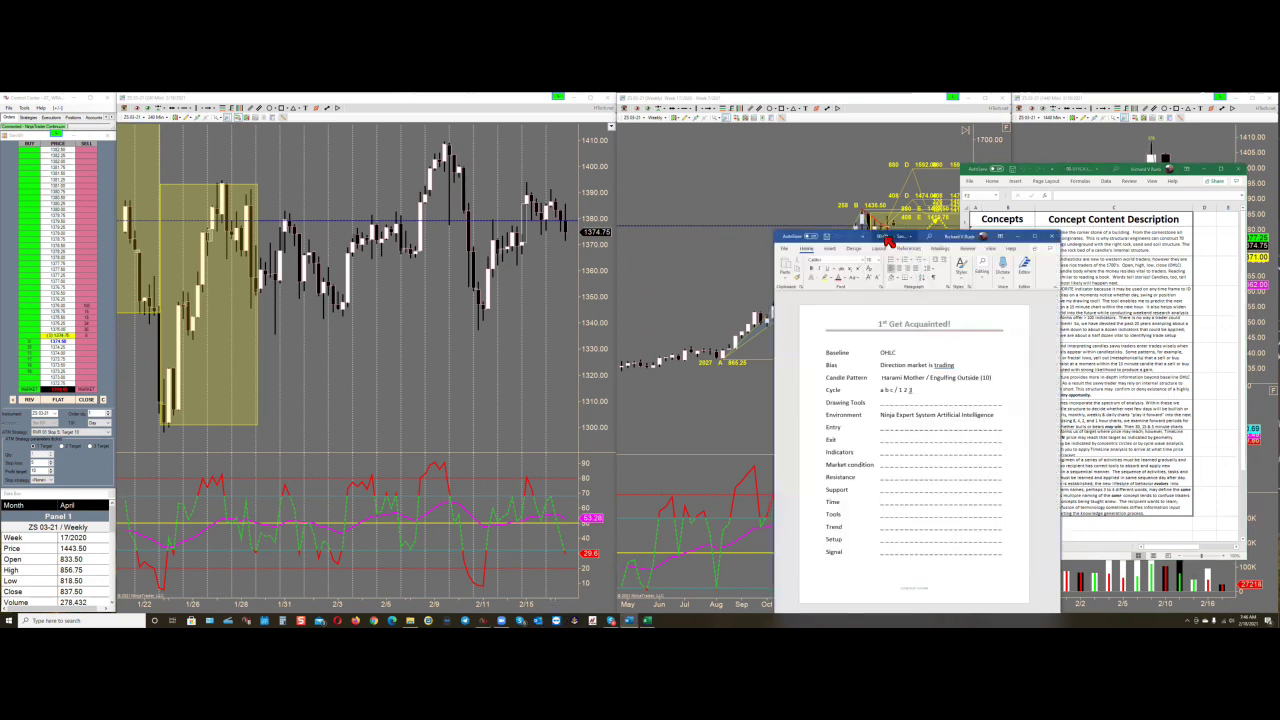
drag(888, 240, 588, 150)
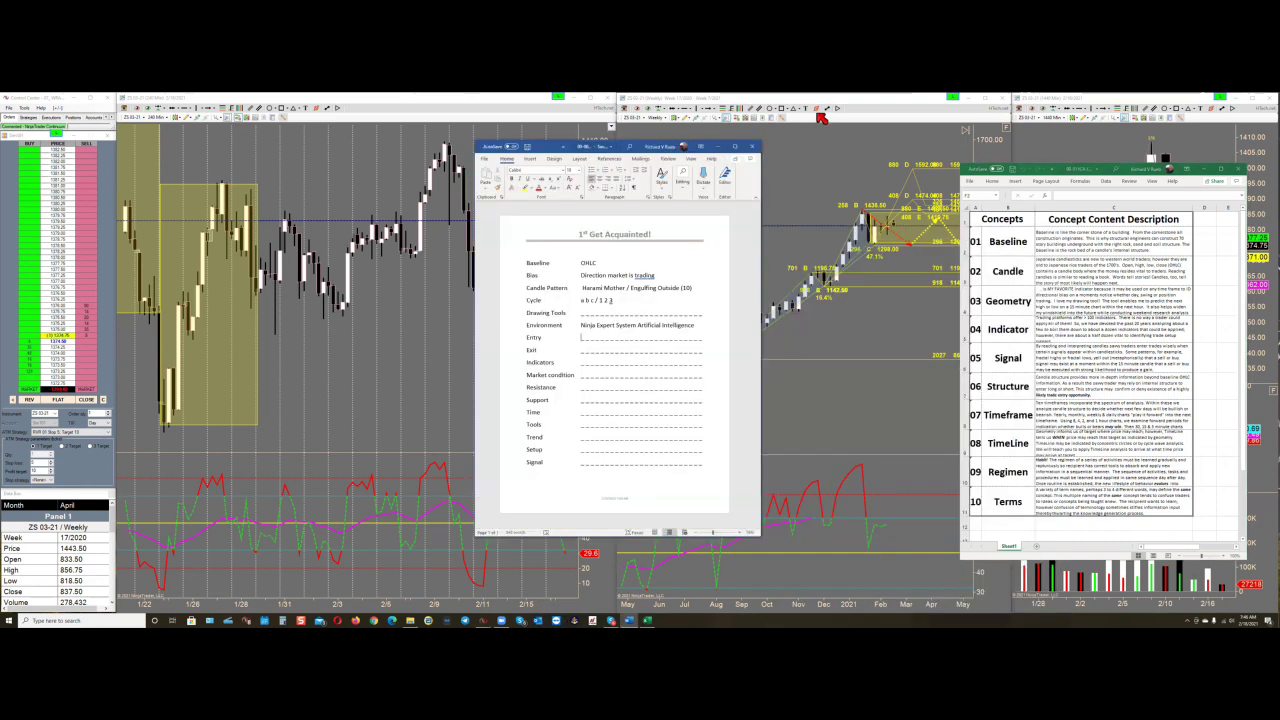